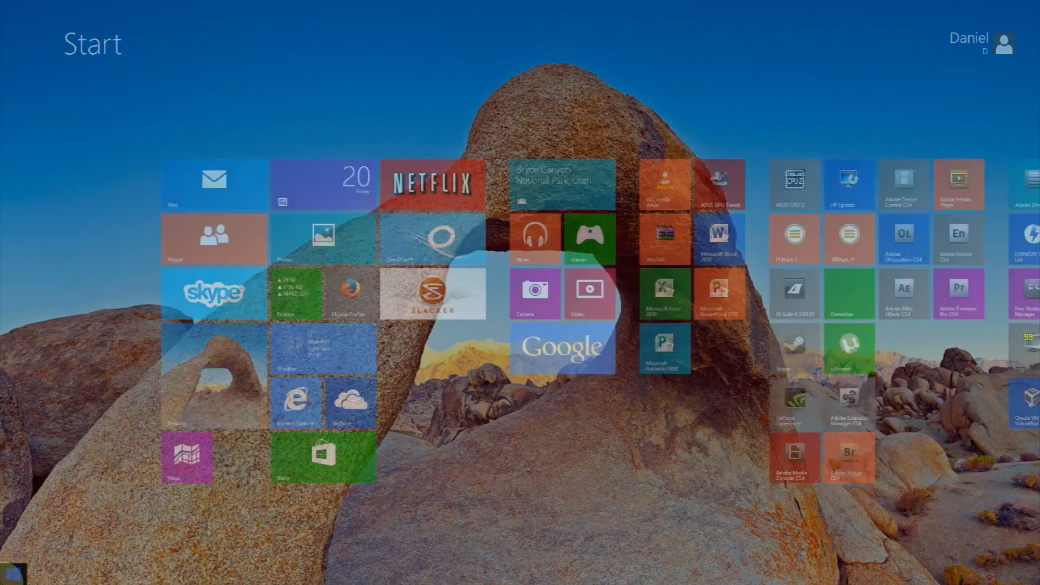
Run regedit to open the Registry Editor and go to the HKEY_LOCAL_MACHINE\SYSTEM key.
left_click(48, 547)
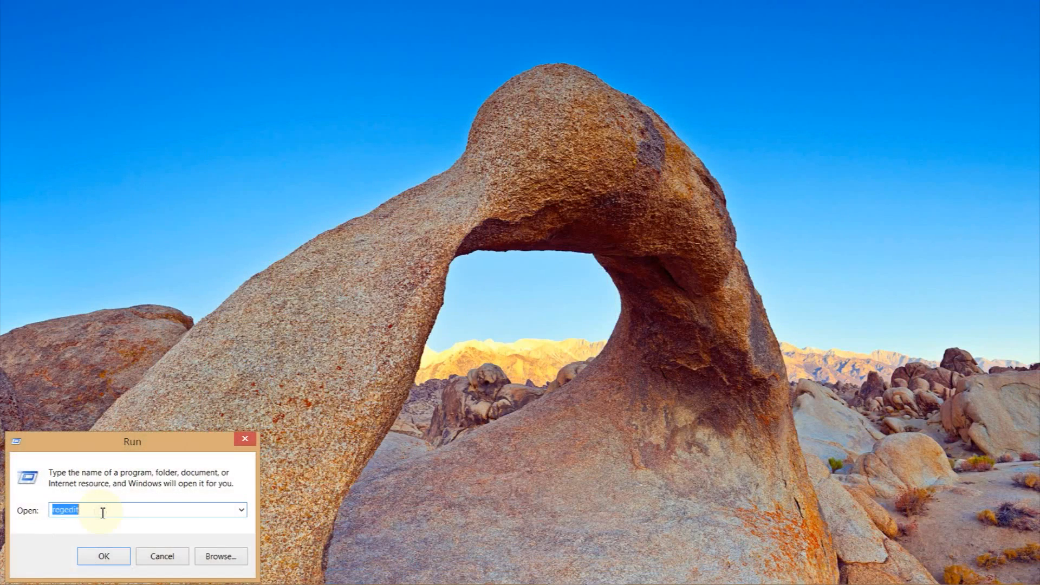
key("Return")
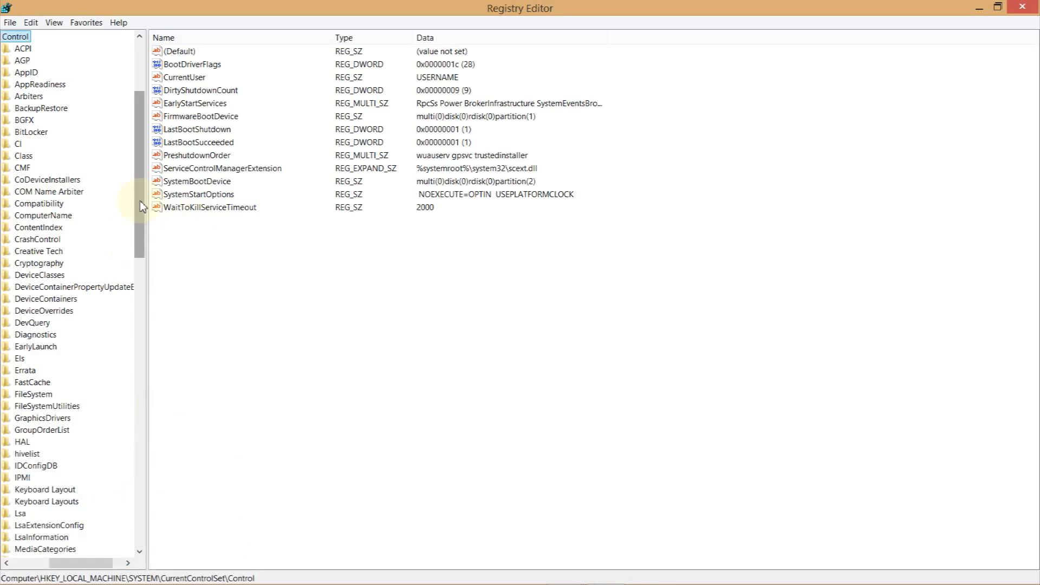
left_click_drag(83, 569, 47, 569)
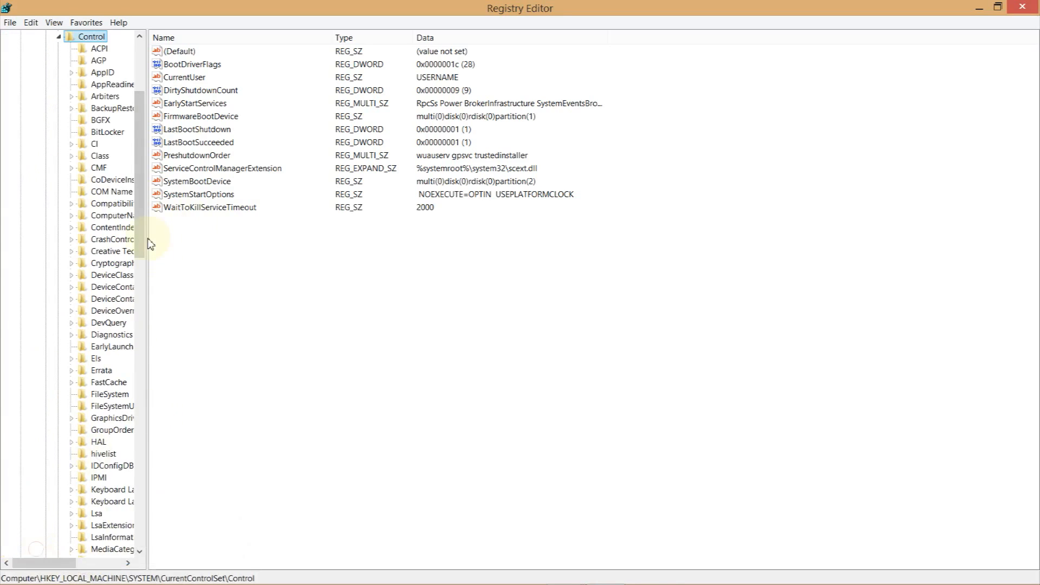
left_click_drag(139, 232, 146, 131)
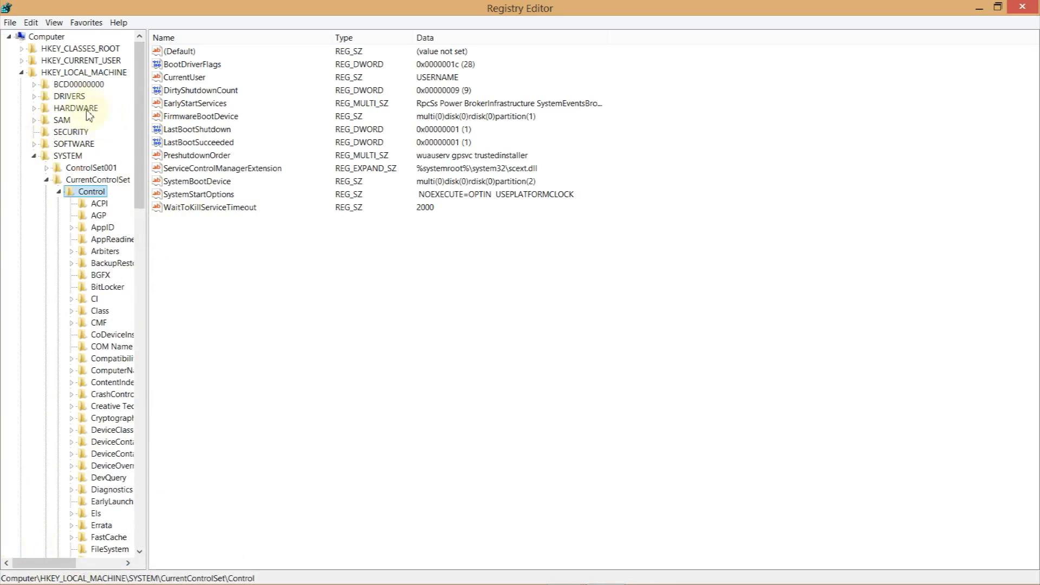
left_click(50, 73)
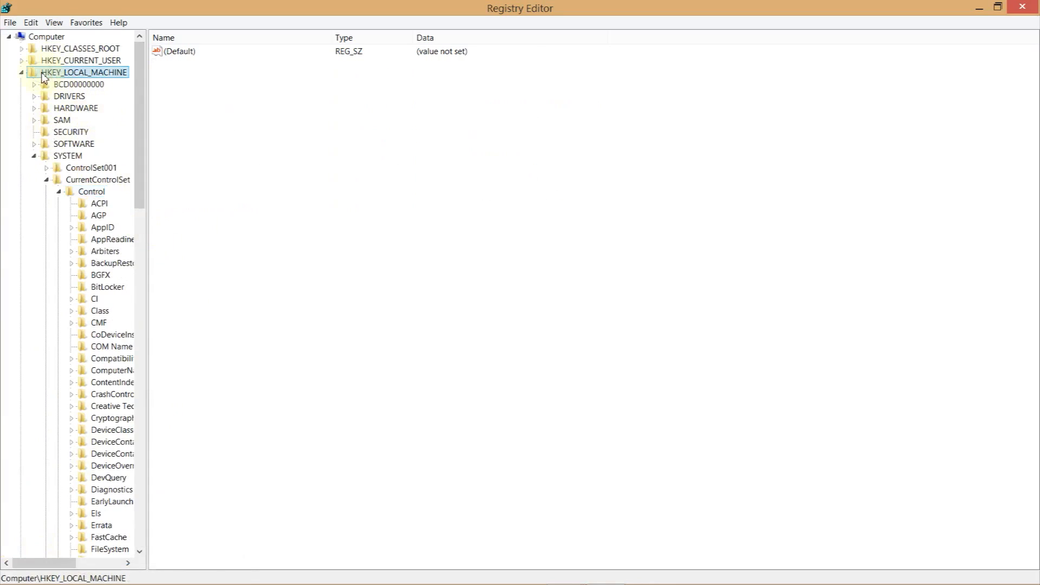
left_click(59, 156)
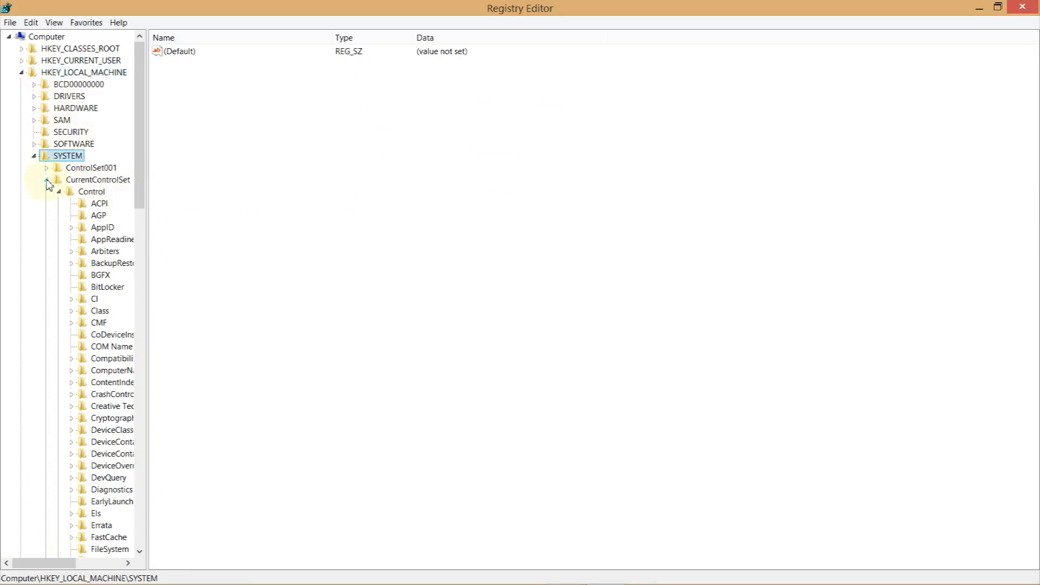
Expand CurrentControlSet and Control under SYSTEM and open the FileSystem key.
scroll(48, 185, "down", 4)
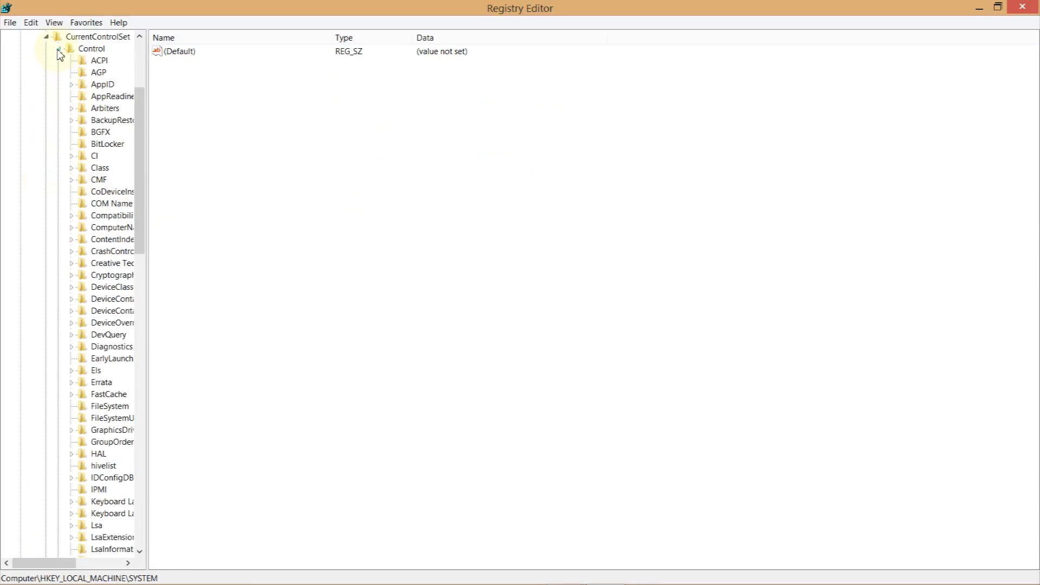
left_click(59, 50)
left_click(48, 180)
left_click(48, 180)
left_click(58, 192)
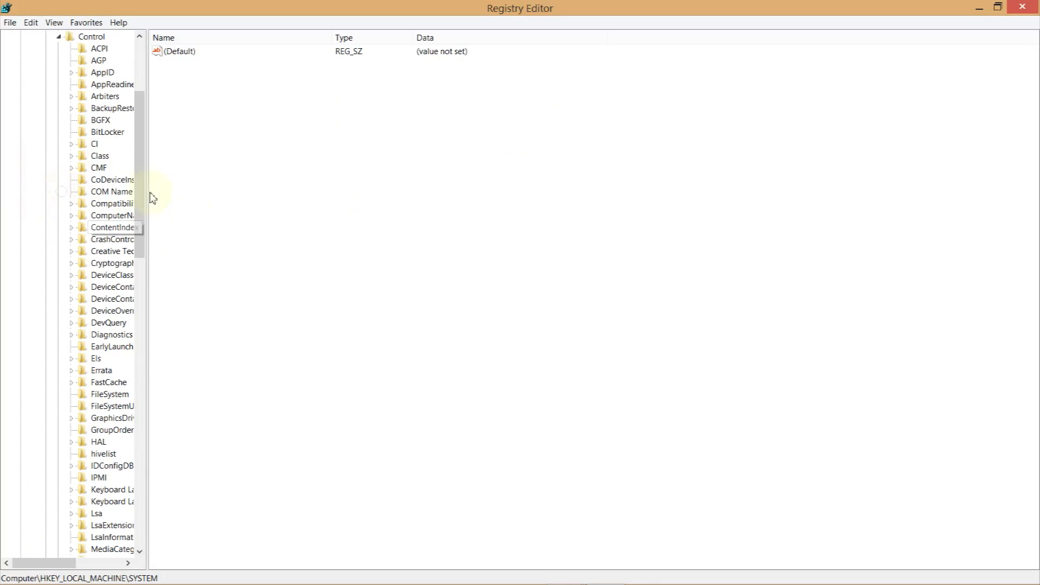
left_click_drag(51, 563, 76, 562)
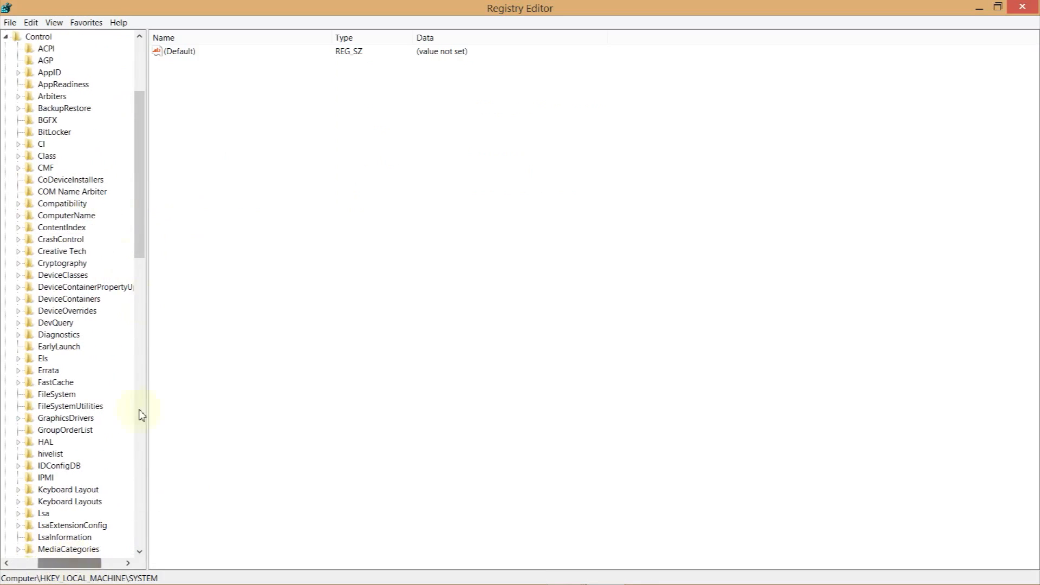
left_click_drag(137, 220, 154, 255)
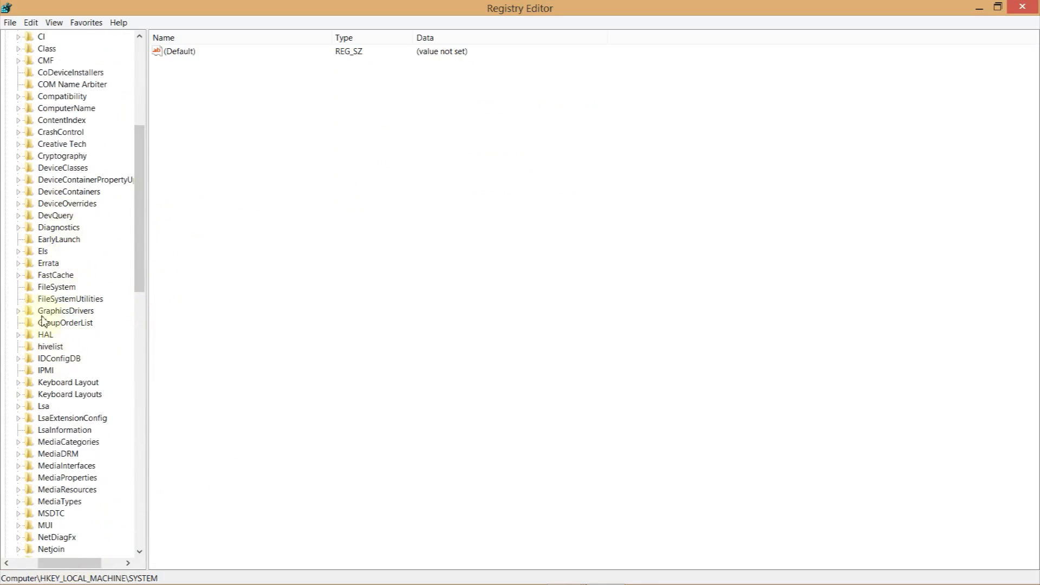
left_click(56, 287)
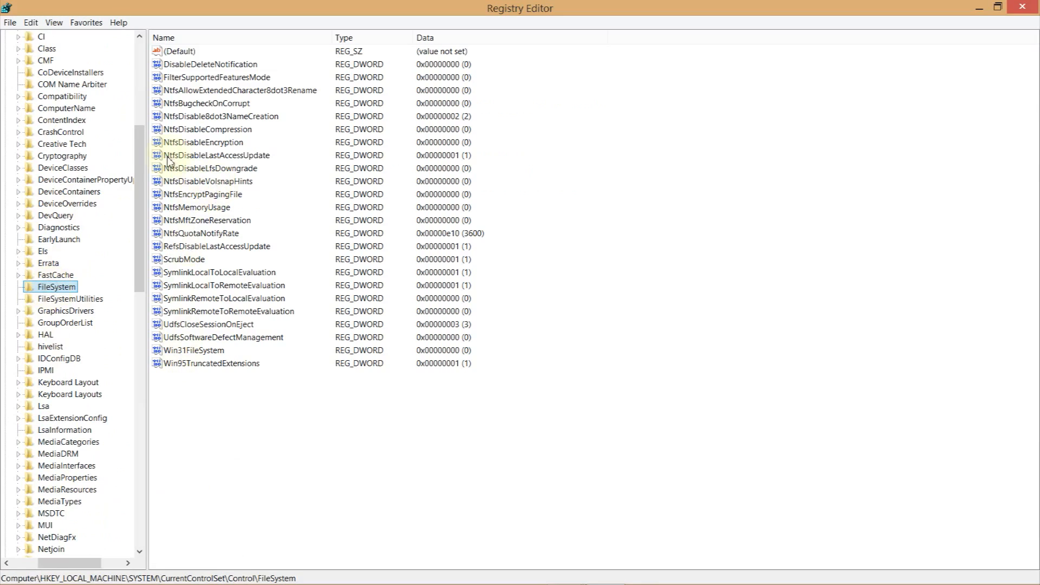
Set the value data of NtfsDisableLastAccessUpdate to 1 with the hexadecimal base.
double_click(242, 158)
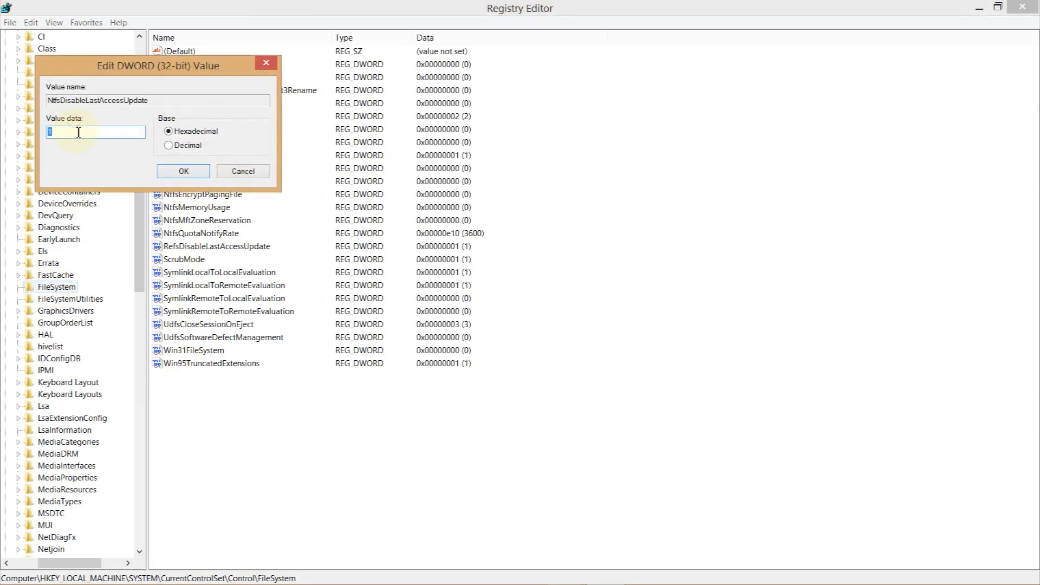
left_click(80, 134)
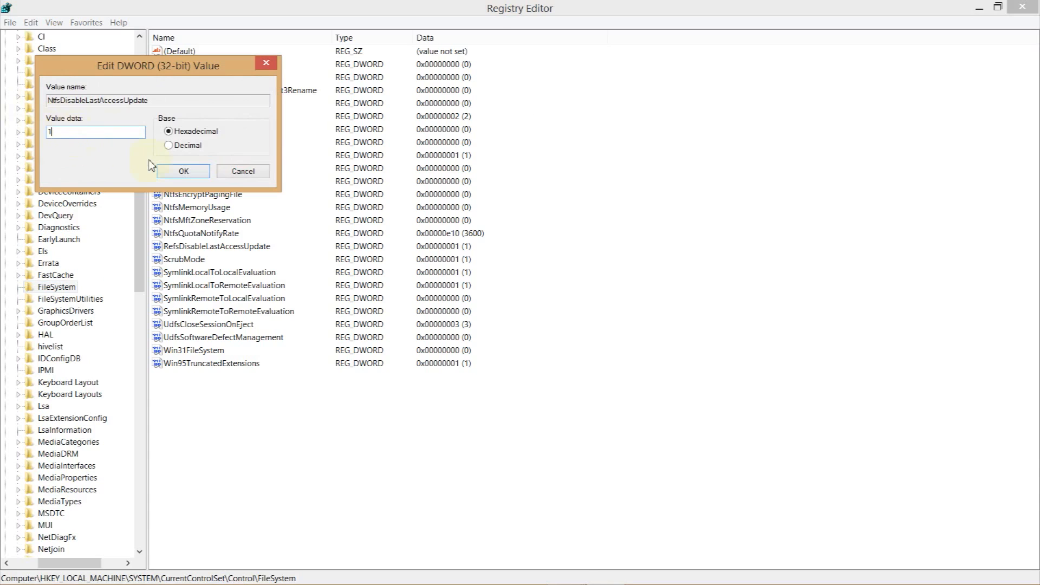
left_click(170, 172)
Collapse the Control key's subkeys and select HKEY_LOCAL_MACHINE\SYSTEM\CurrentControlSet\Control.
left_click_drag(137, 225, 156, 168)
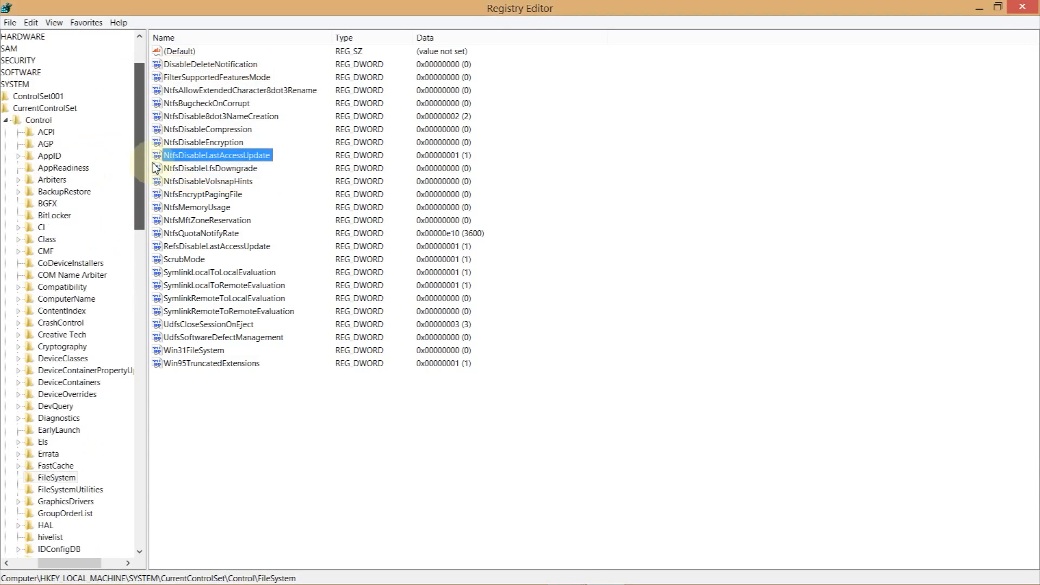
left_click(6, 120)
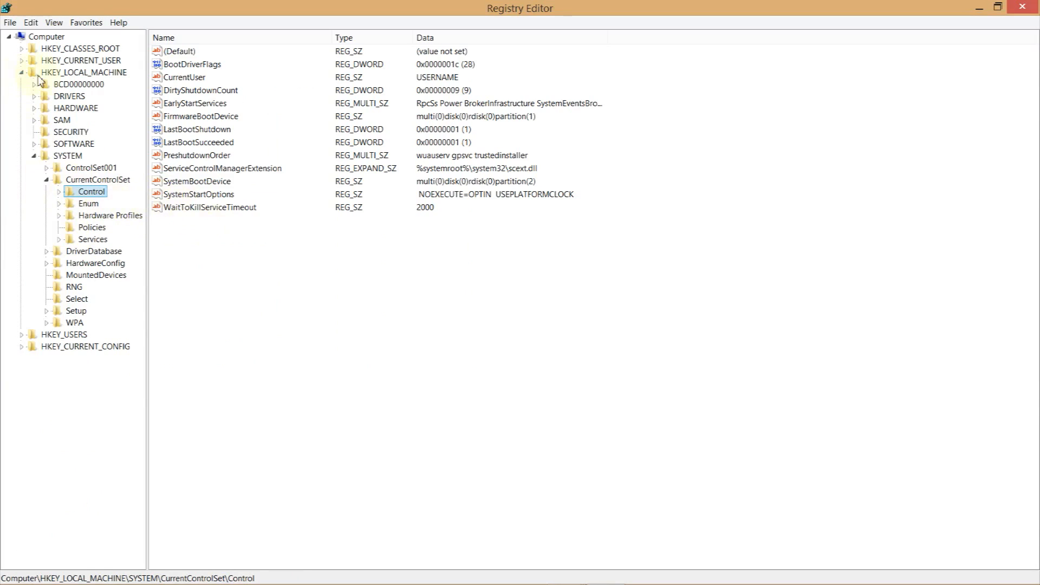
left_click(70, 85)
left_click(81, 72)
left_click(69, 156)
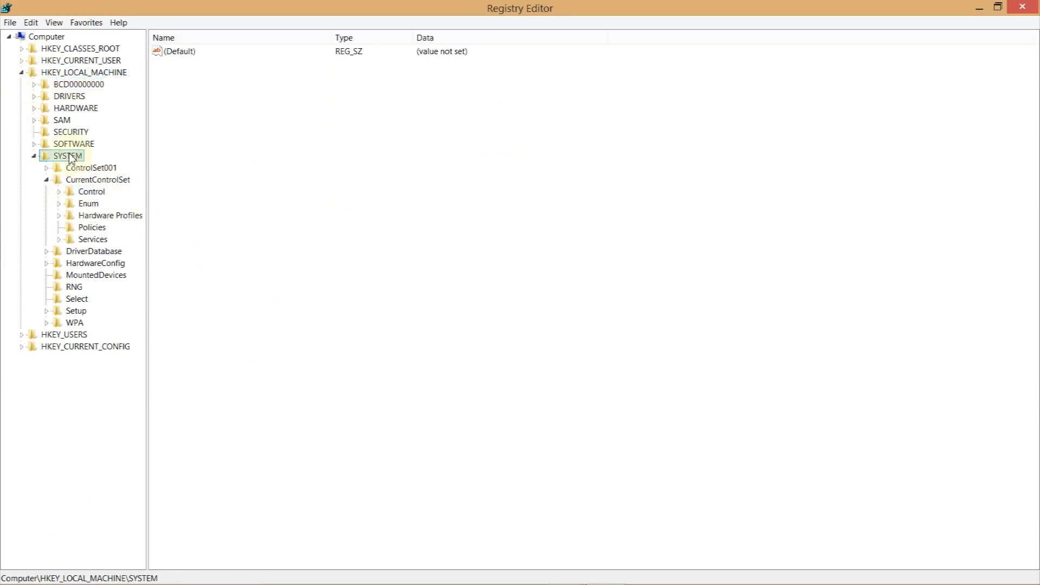
left_click(82, 181)
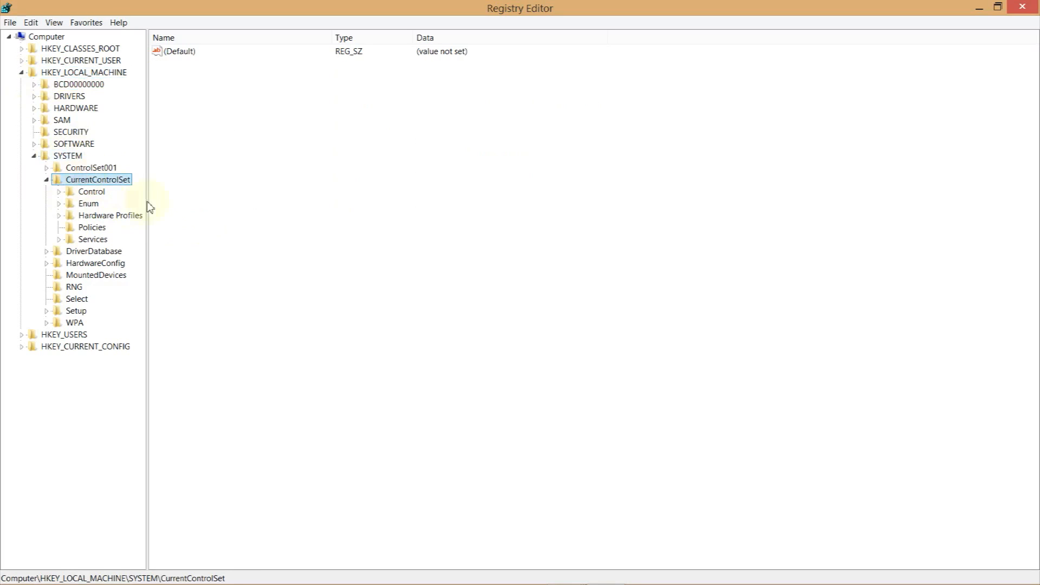
left_click(87, 193)
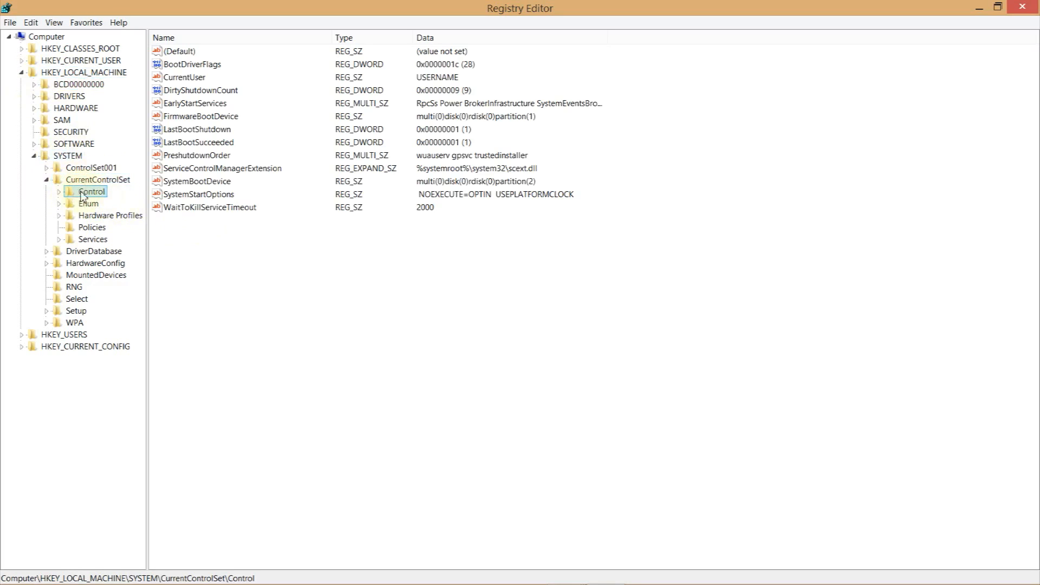
Set the value data of WaitToKillServiceTimeout to 2000 and close the Registry Editor.
double_click(173, 208)
left_click(89, 134)
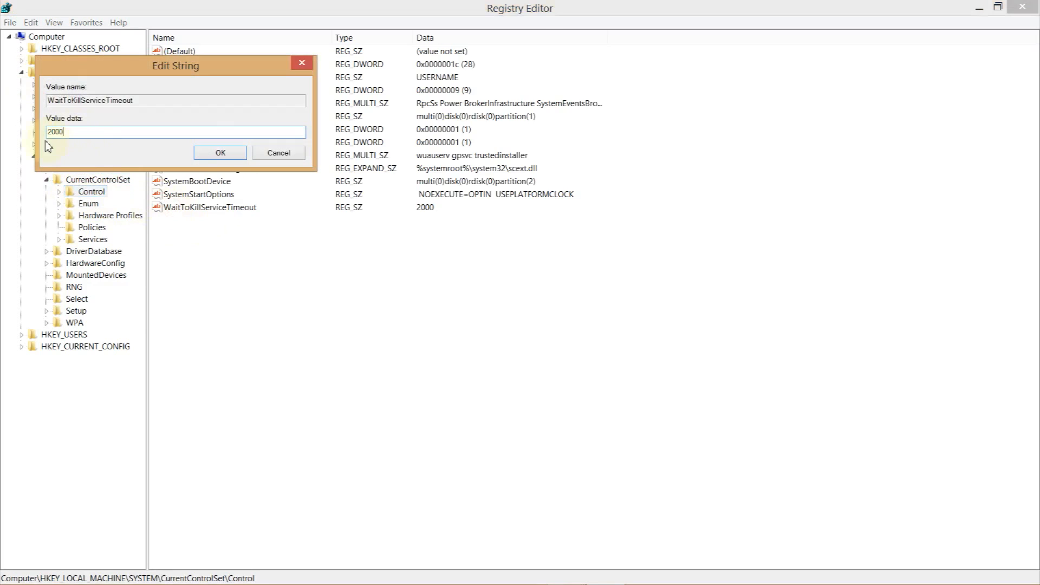
left_click_drag(65, 133, 58, 138)
left_click(62, 136)
left_click(65, 133)
double_click(93, 130)
left_click(216, 154)
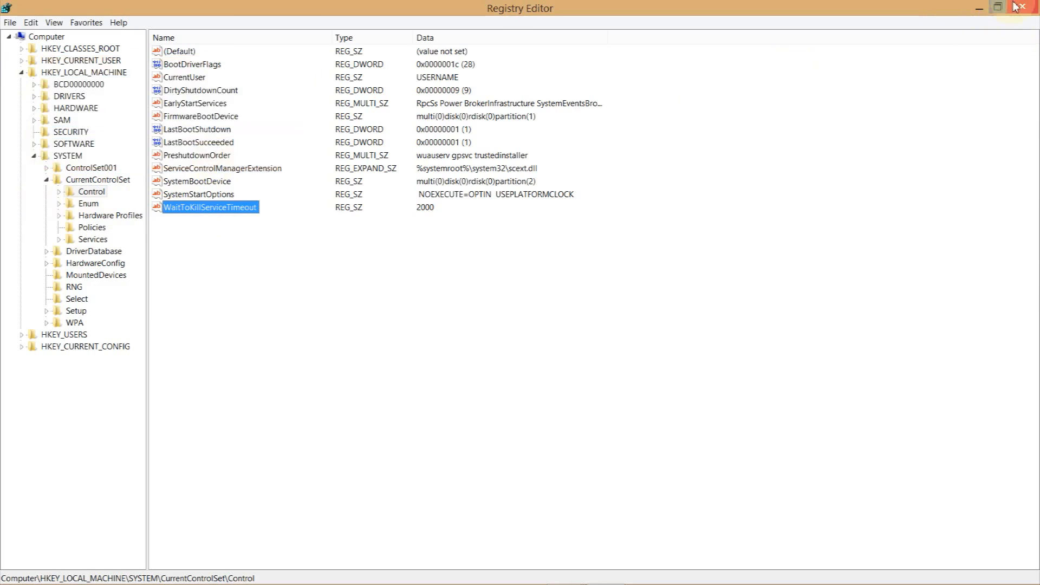
left_click(1033, 13)
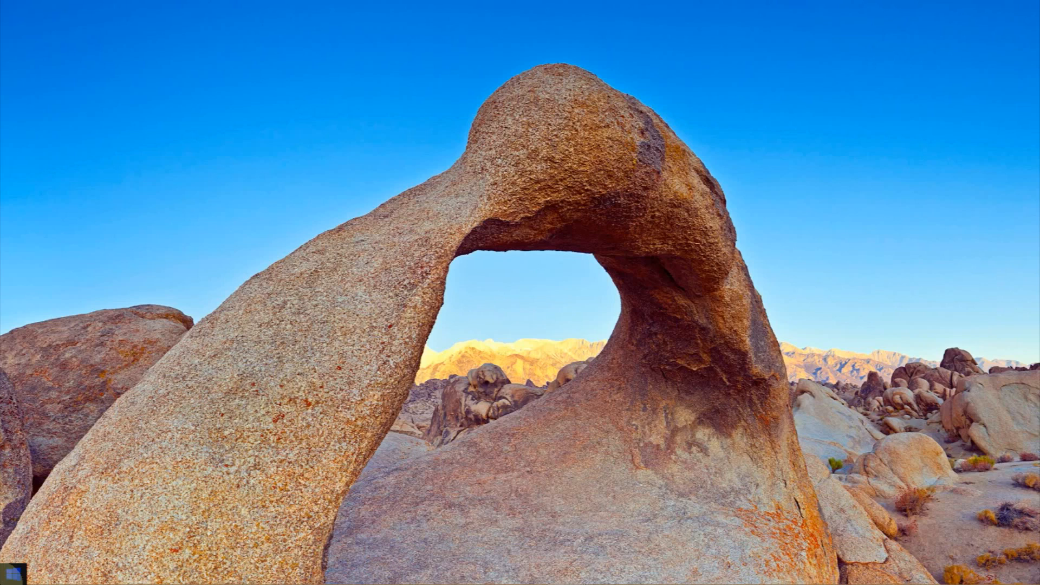
Run msconfig to open System Configuration.
right_click(8, 575)
left_click(29, 547)
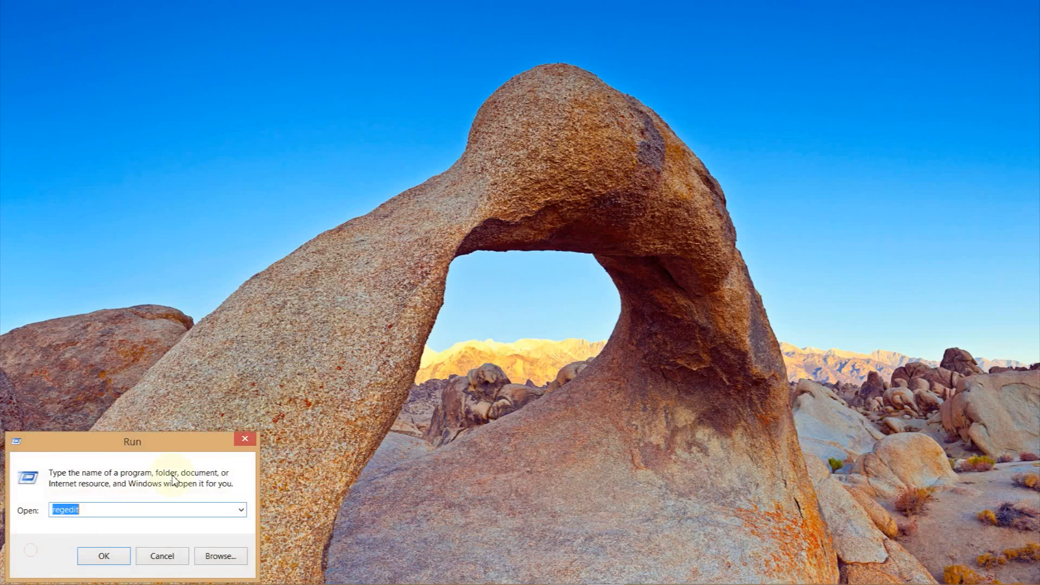
type("ms")
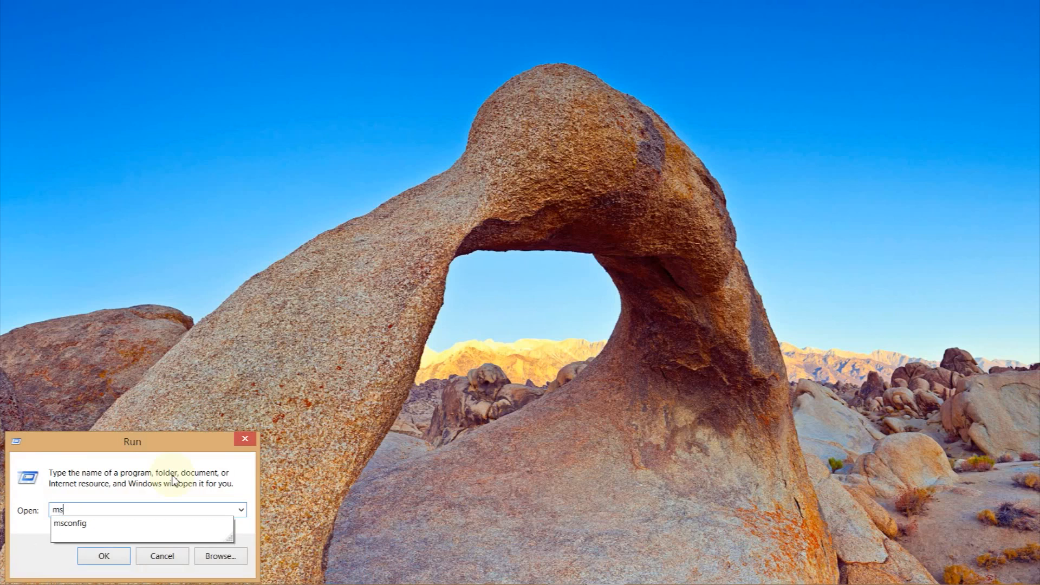
key("Down")
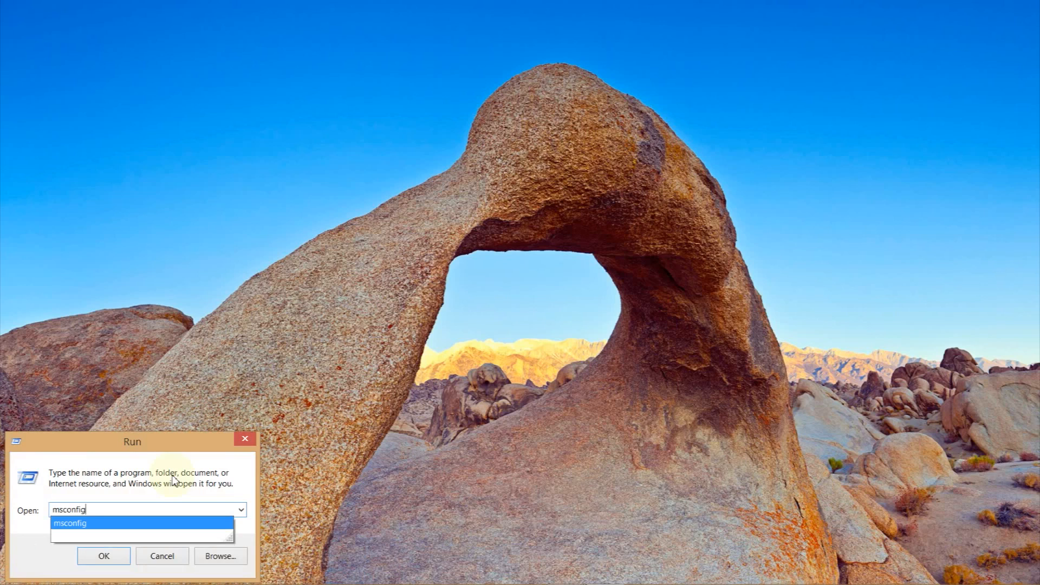
key("Return")
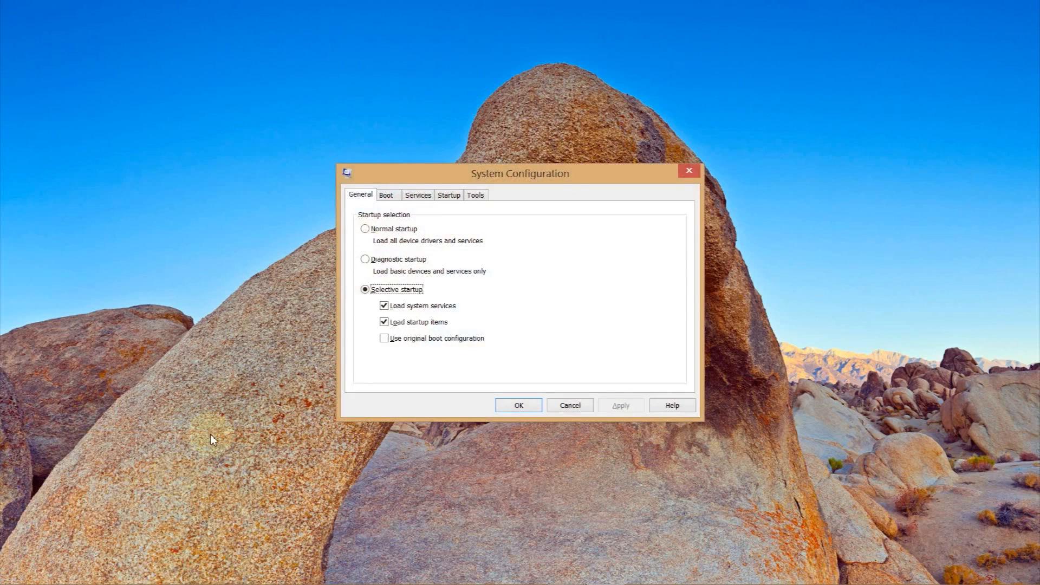
left_click_drag(458, 177, 498, 156)
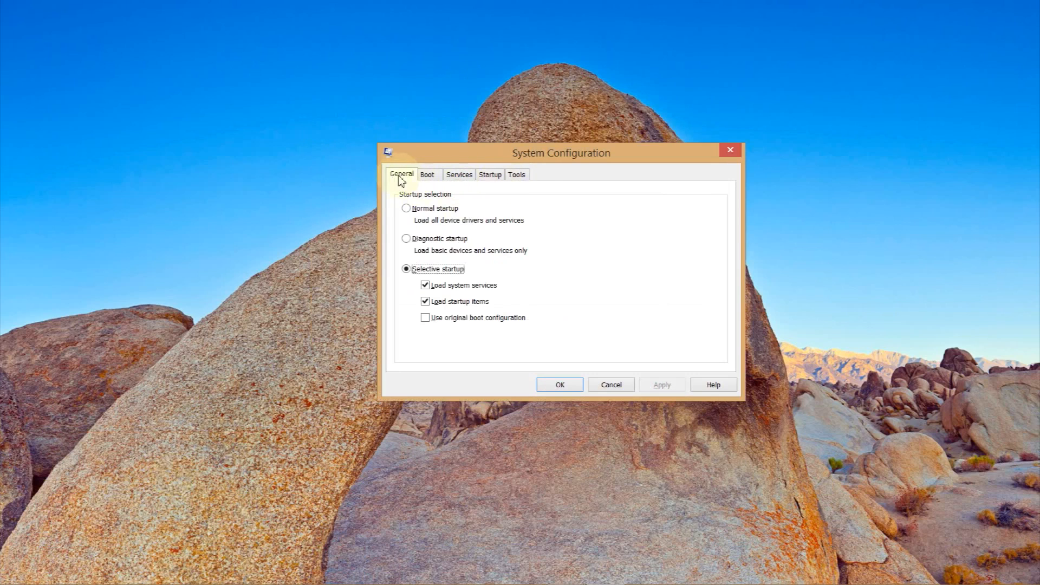
In the advanced boot options of the Windows 8.1 entry, enable the number of processors and choose 8.
left_click(428, 175)
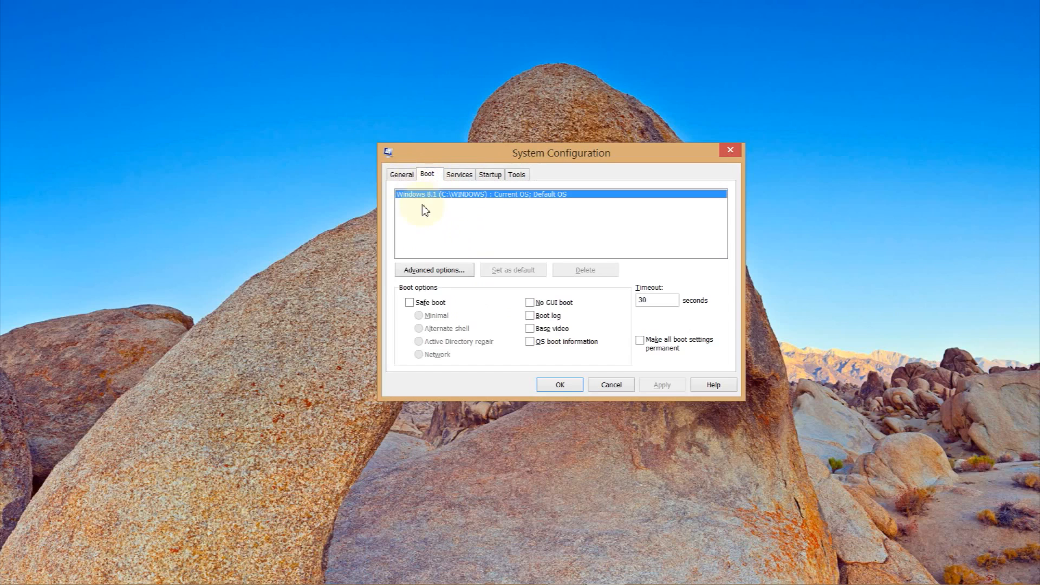
left_click(434, 271)
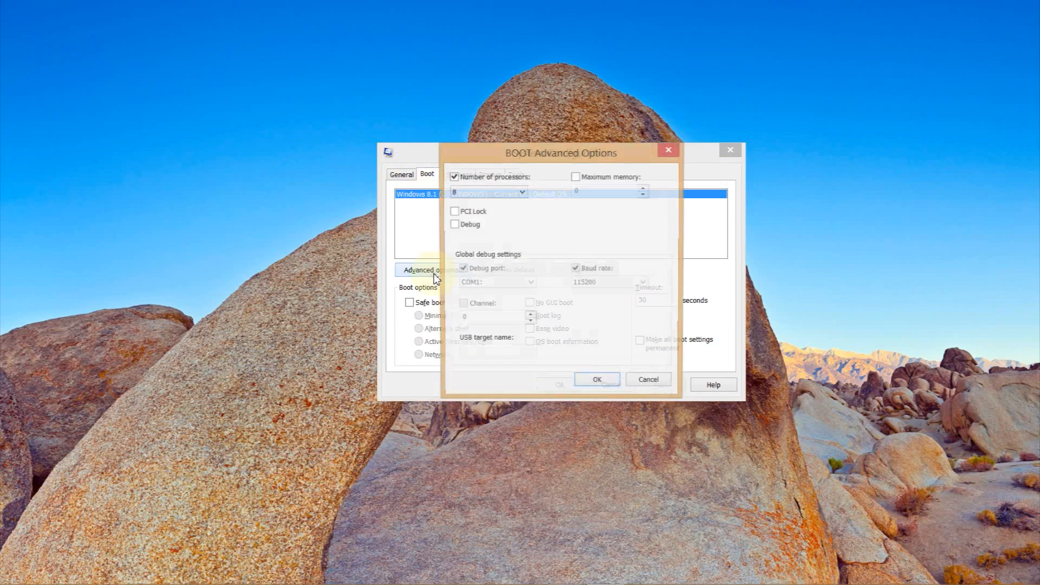
left_click(454, 177)
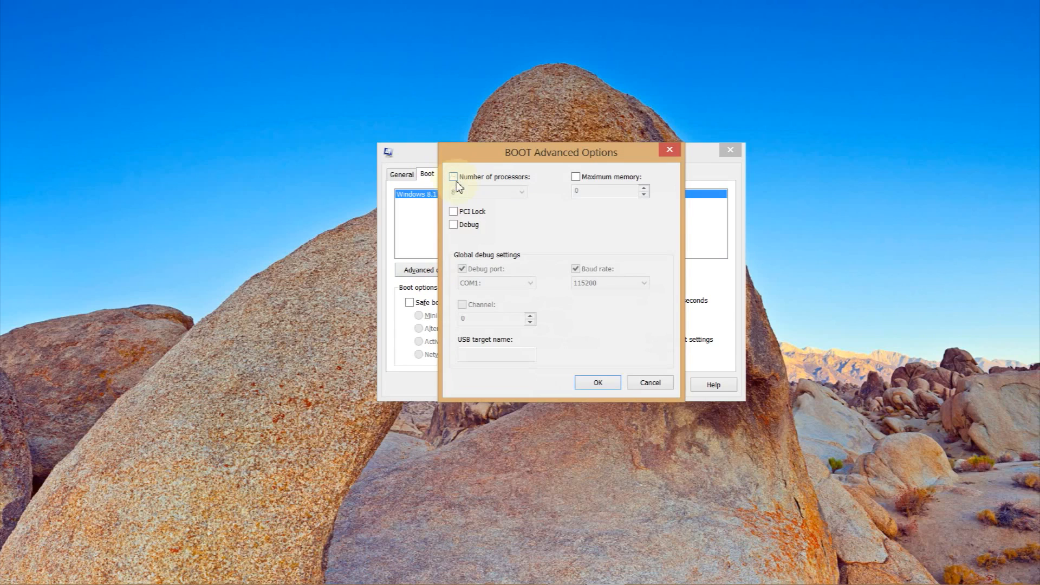
left_click(454, 177)
left_click(475, 192)
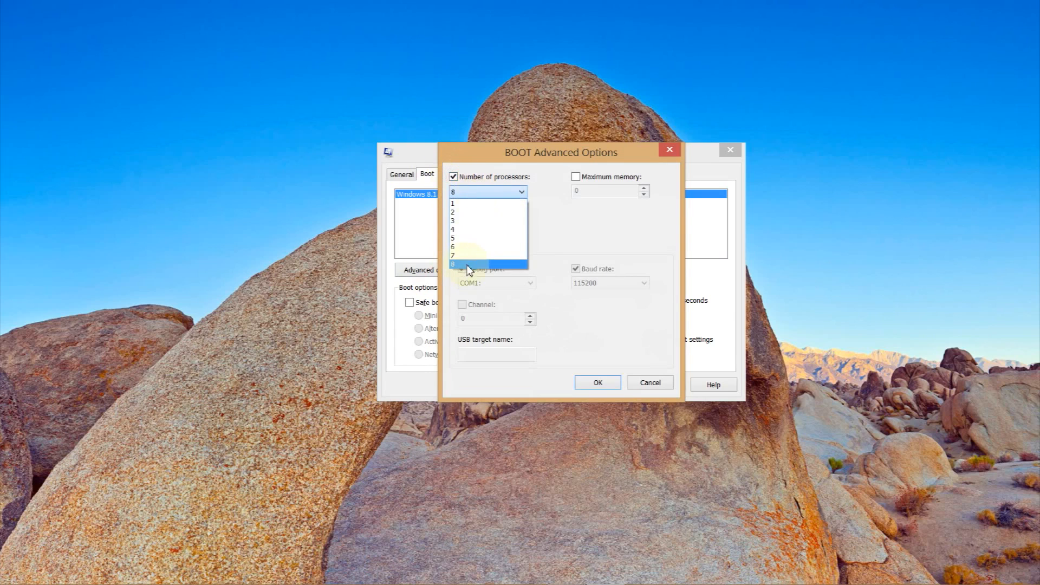
left_click(465, 265)
Reselect 8 as the number of processors and accept the boot changes in System Configuration.
left_click(494, 193)
left_click(465, 204)
left_click(501, 193)
left_click(467, 263)
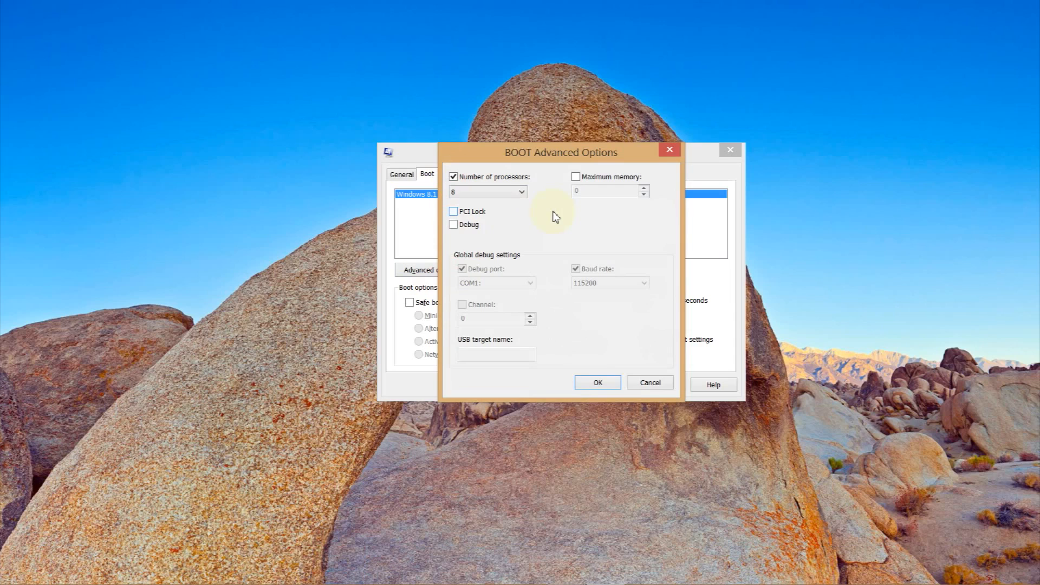
left_click(490, 193)
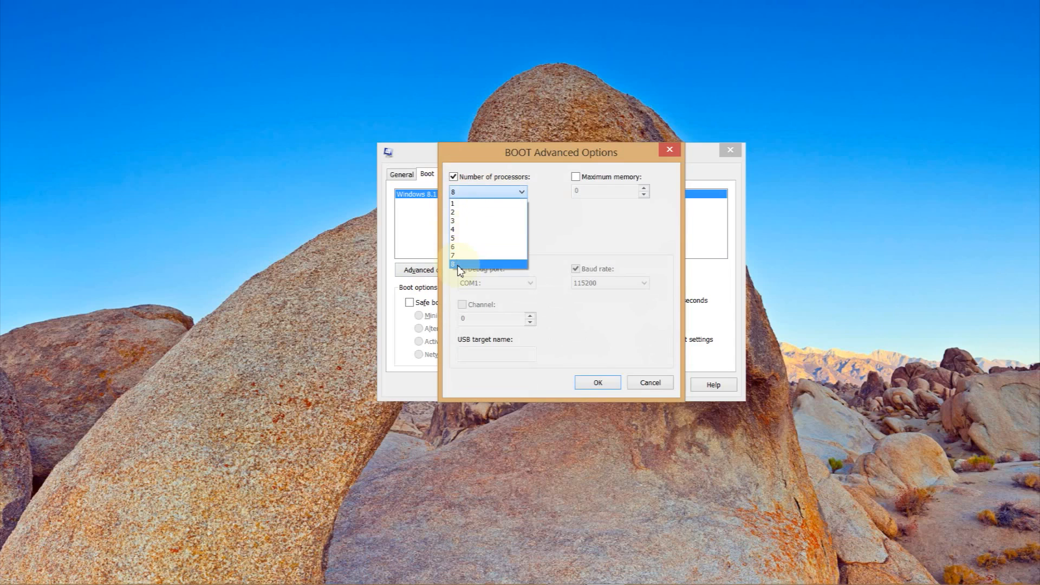
left_click(458, 264)
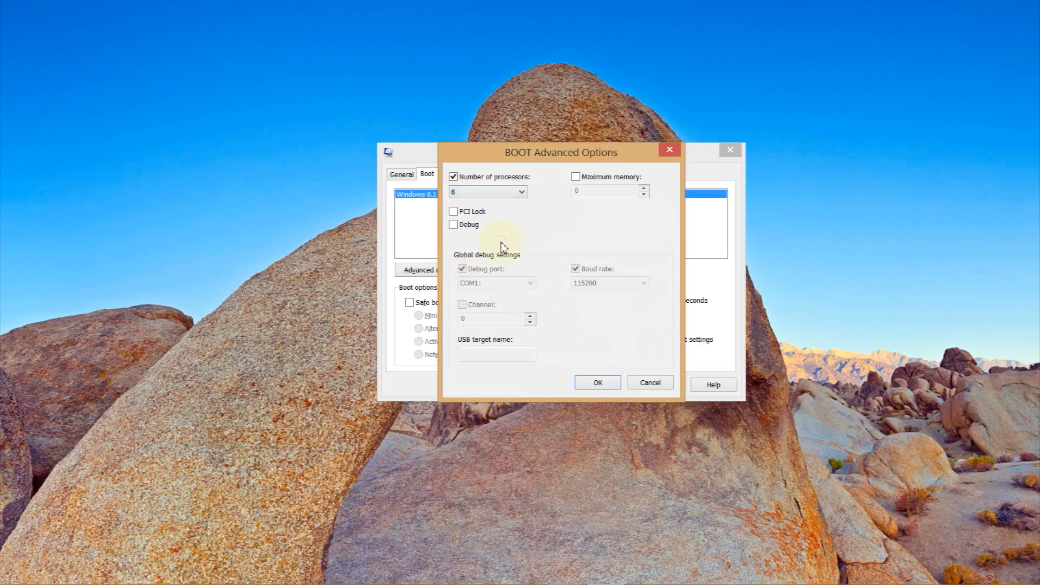
left_click(595, 384)
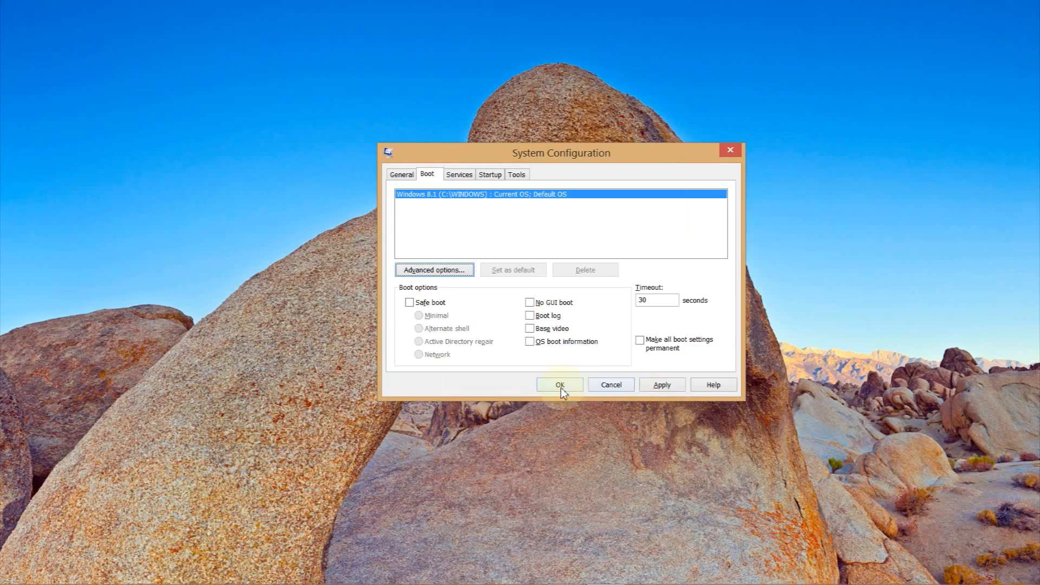
left_click(559, 389)
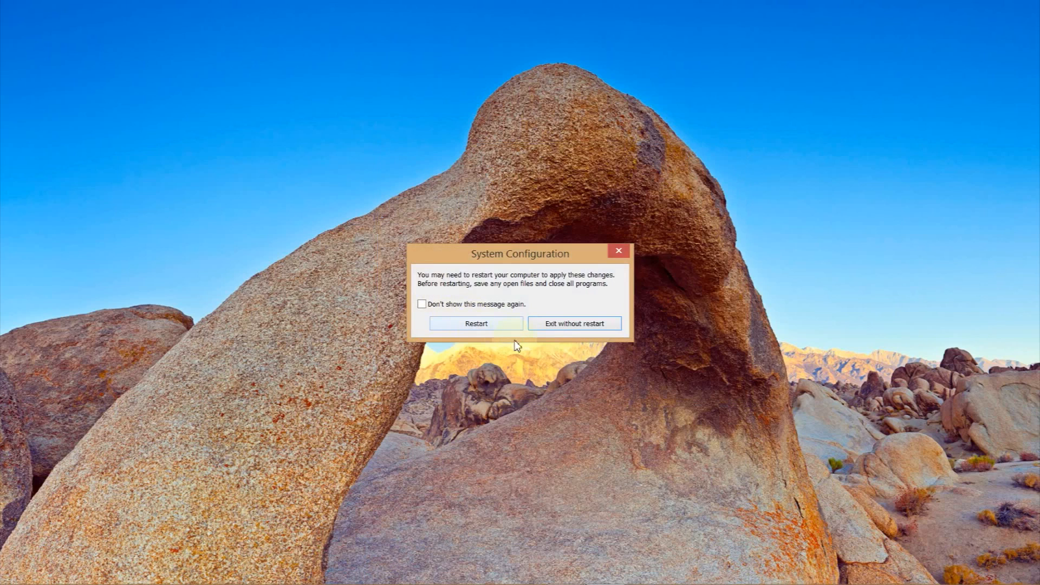
Exit System Configuration without restarting, and search for services to open the local Services console.
left_click(574, 324)
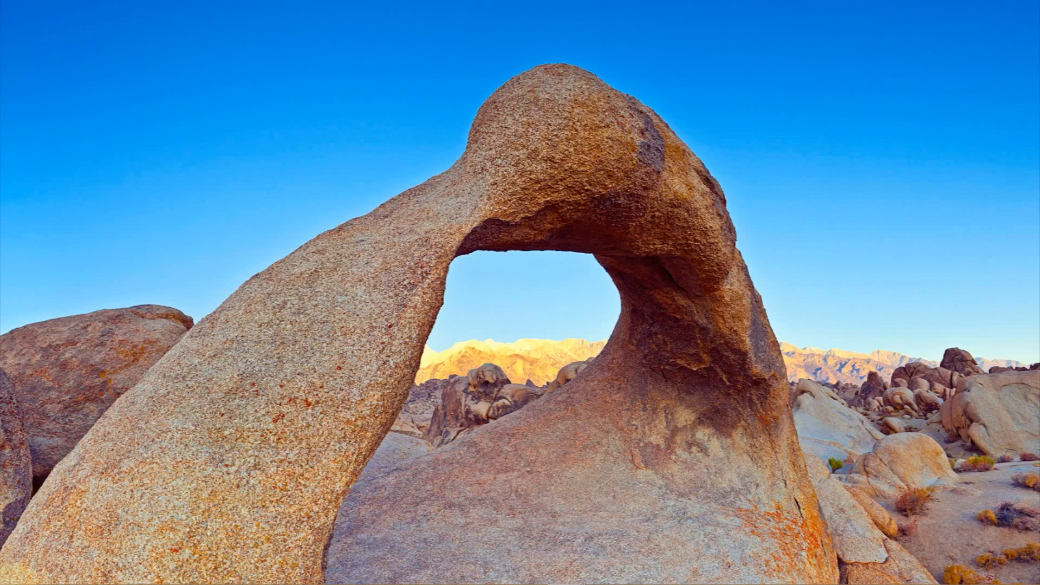
mouse_move(16, 575)
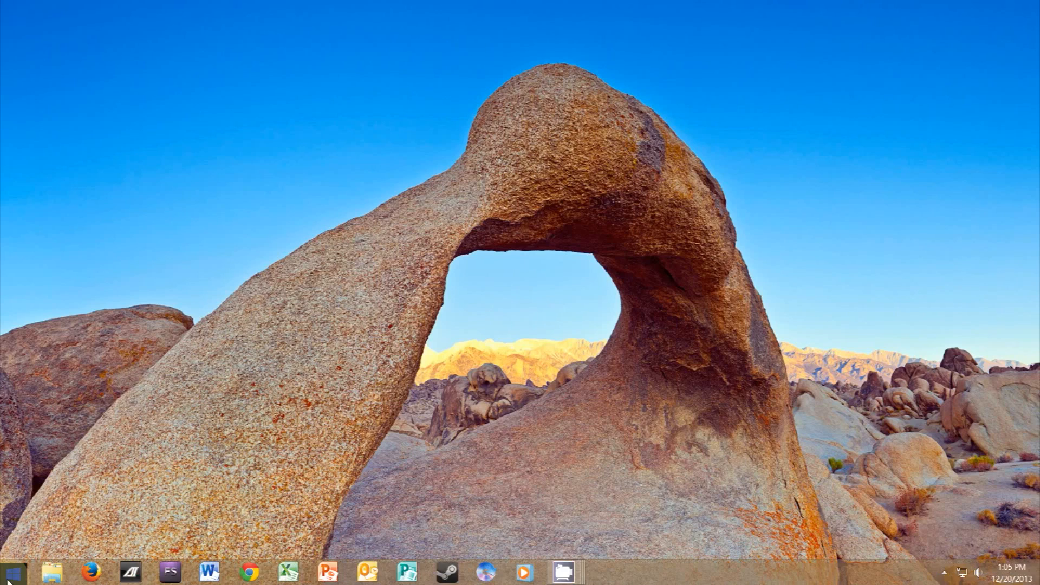
left_click(16, 575)
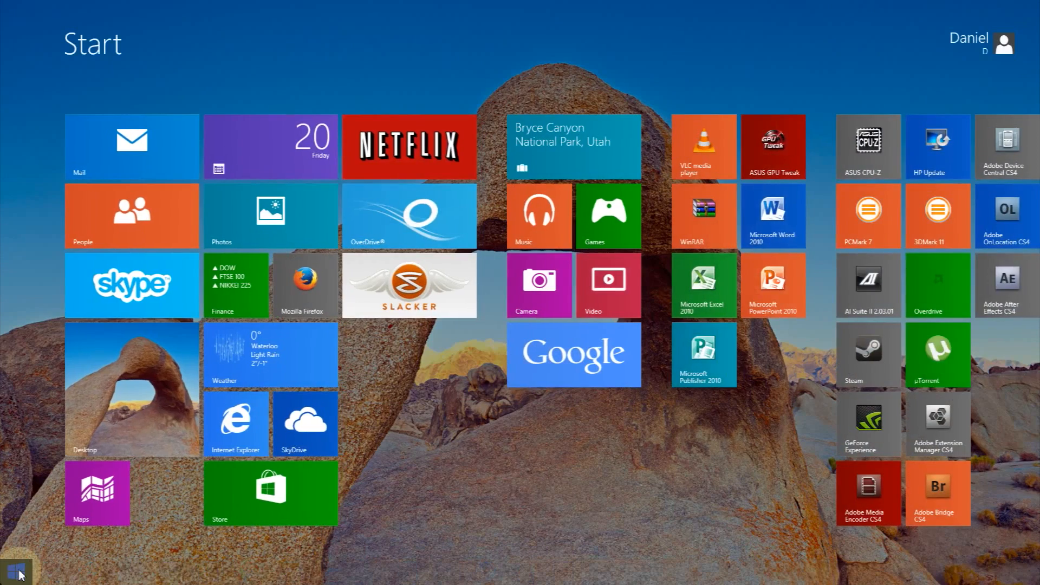
type("ser")
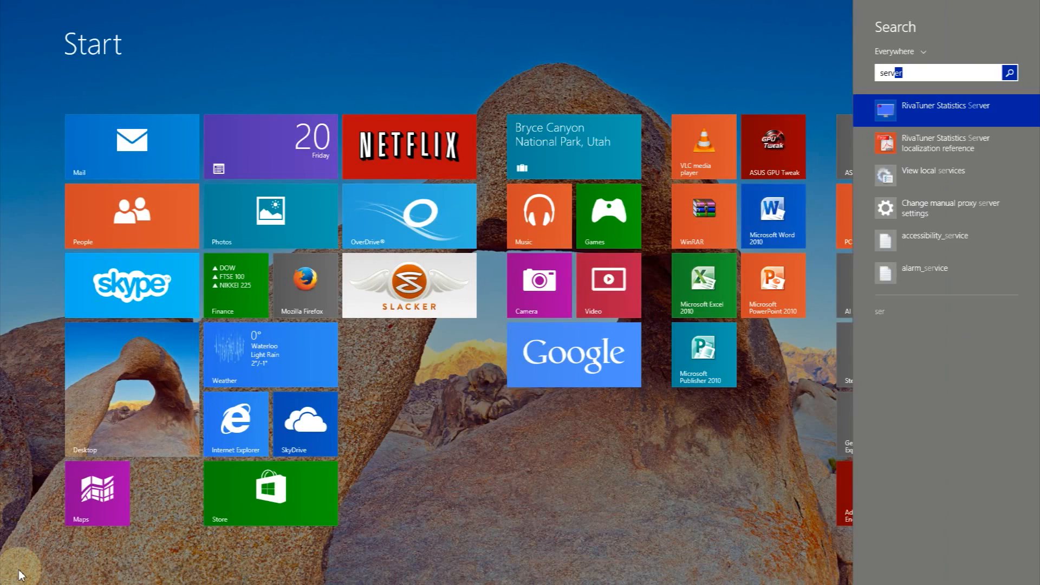
type("vices")
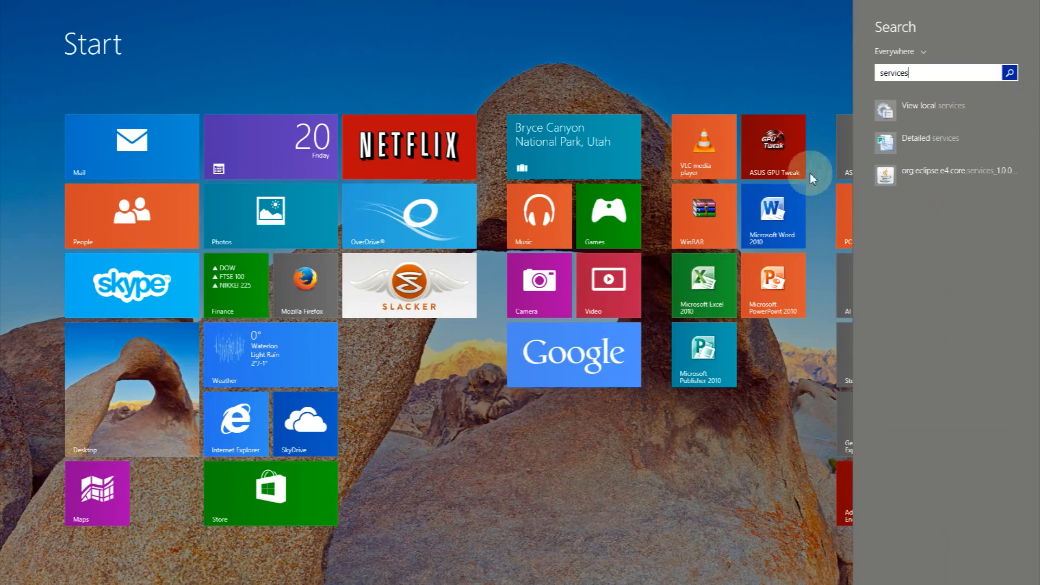
left_click(933, 106)
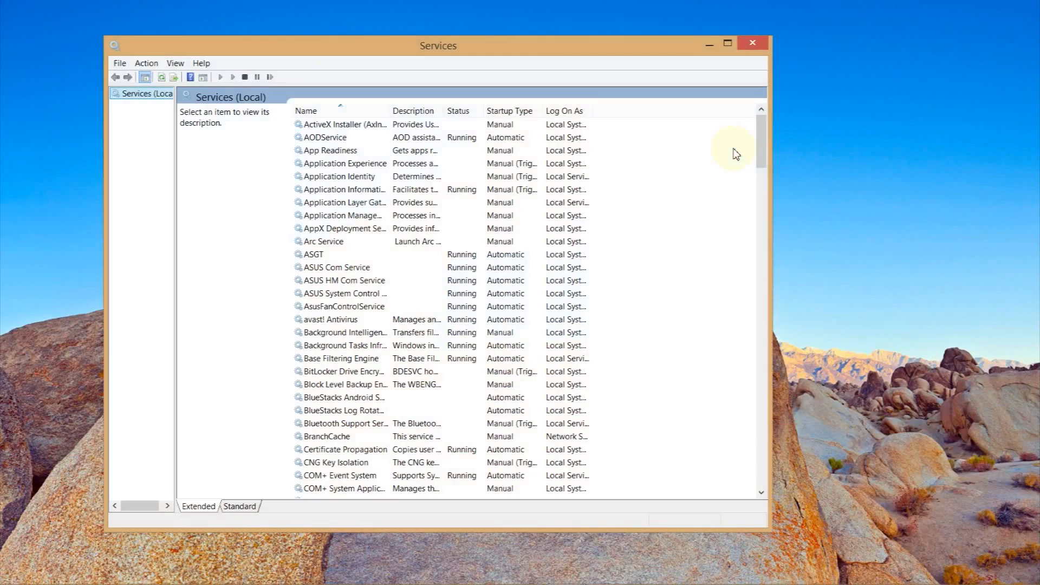
Review the startup type options of the Windows Search service and close its properties without changing them.
mouse_move(329, 46)
left_mouse_down()
mouse_move(332, 20)
mouse_move(342, 43)
left_mouse_up()
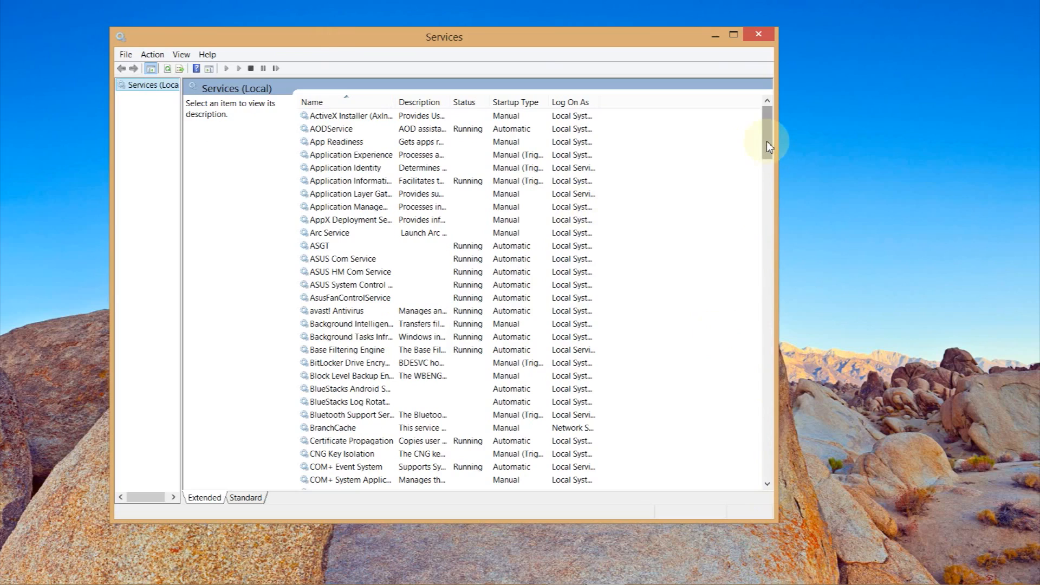
left_click_drag(767, 145, 748, 450)
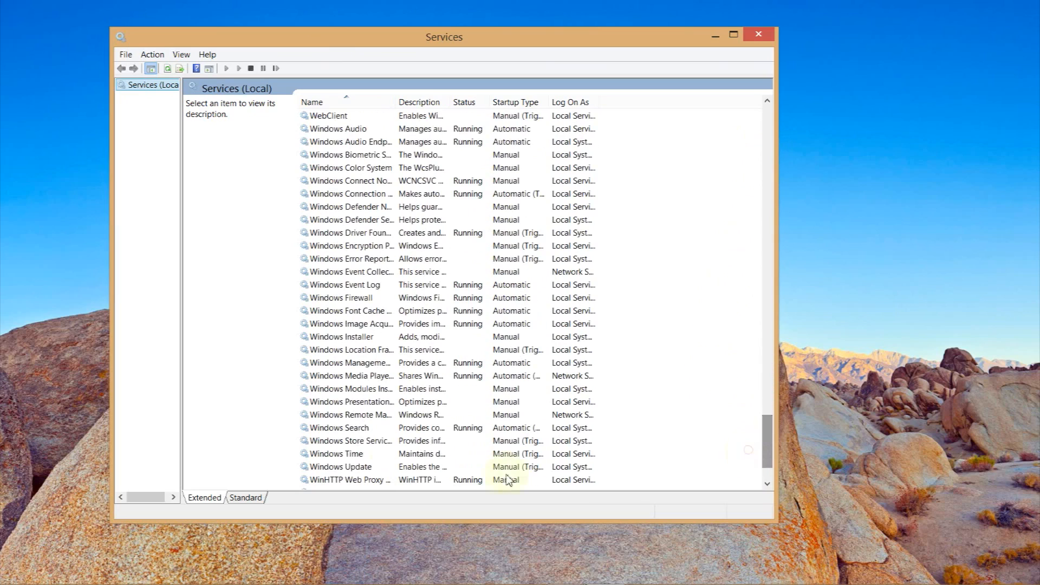
left_click(338, 428)
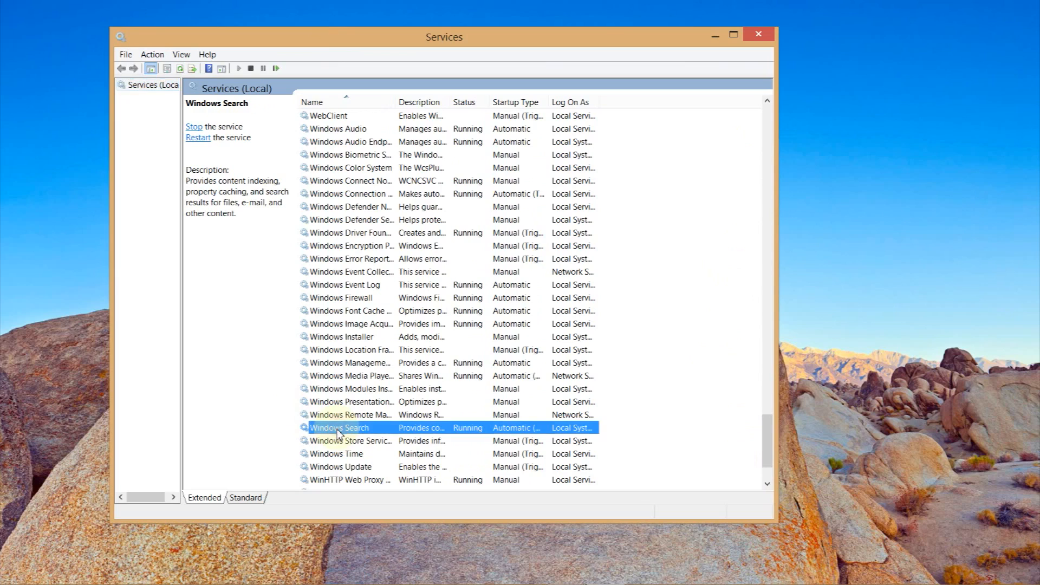
double_click(339, 429)
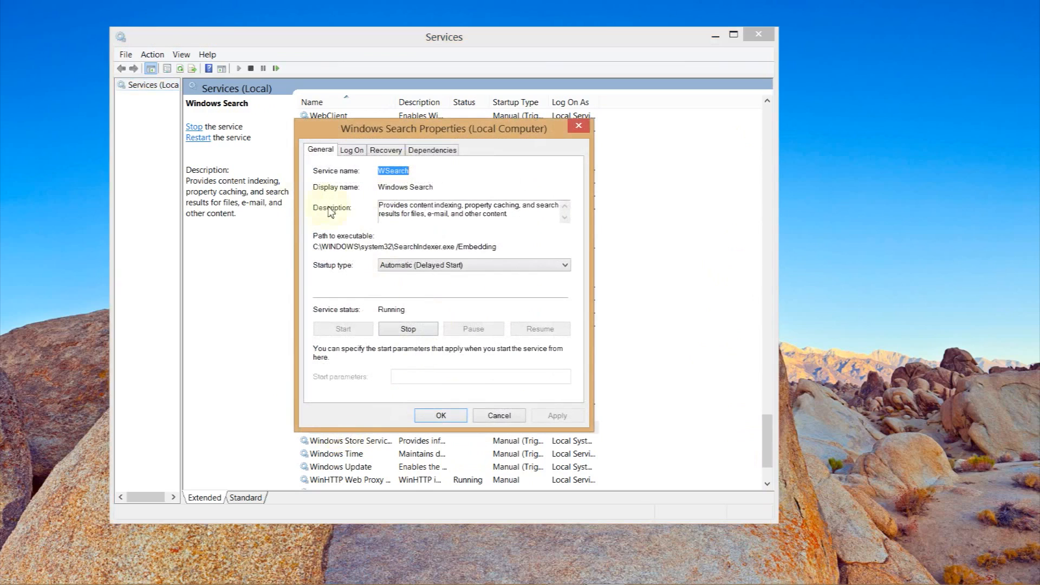
left_click(425, 264)
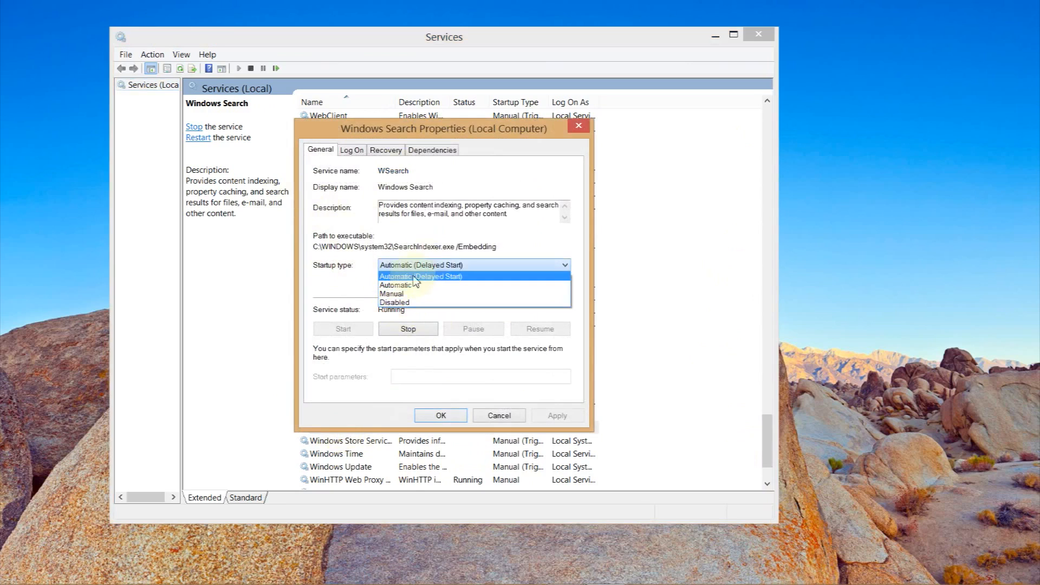
left_click(436, 265)
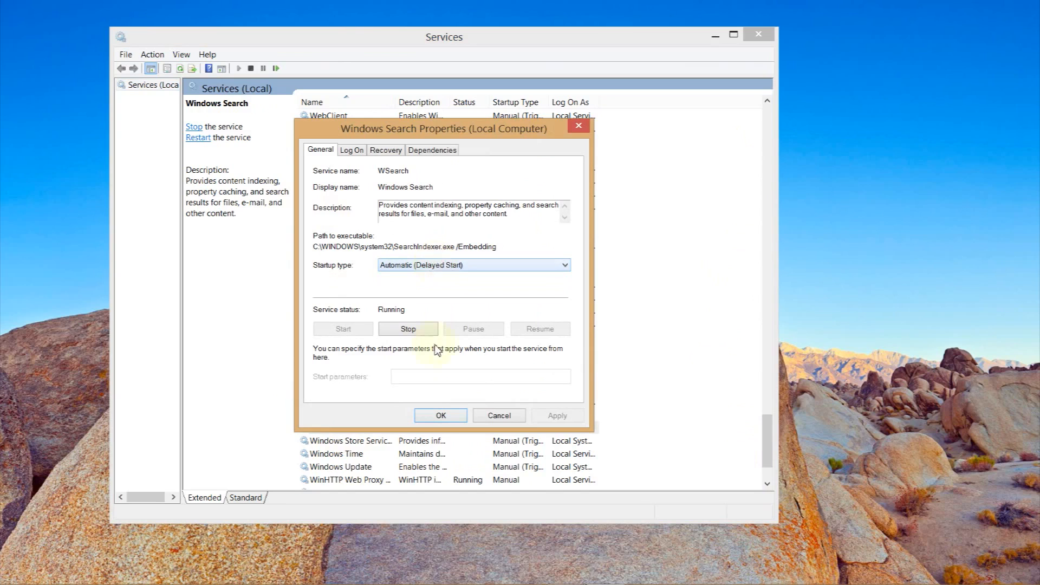
left_click(439, 416)
Review the Superfetch service's startup type options, close its properties unchanged and close the Services console.
left_click_drag(766, 440, 762, 430)
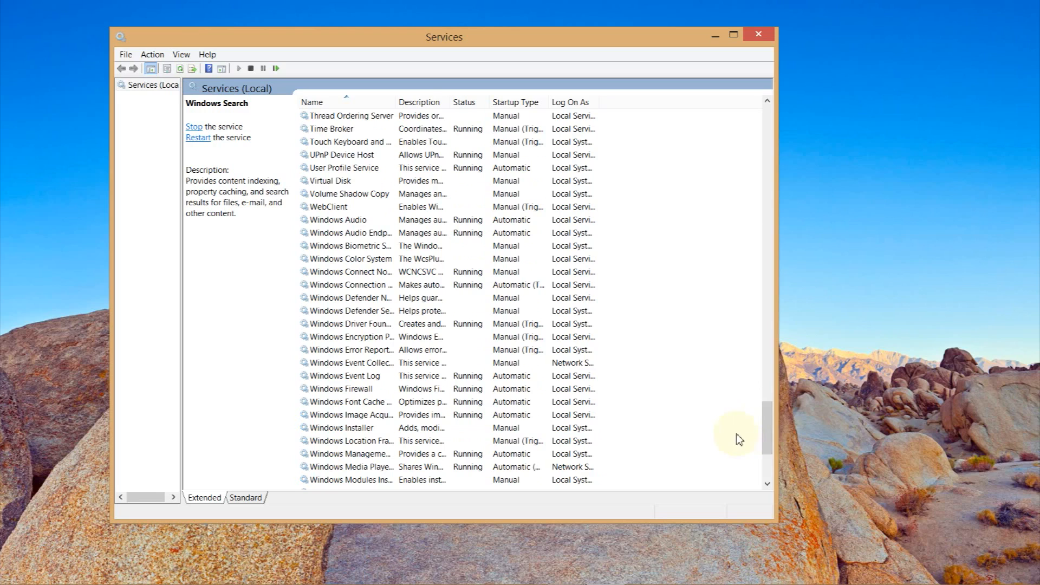
left_click_drag(764, 438, 775, 384)
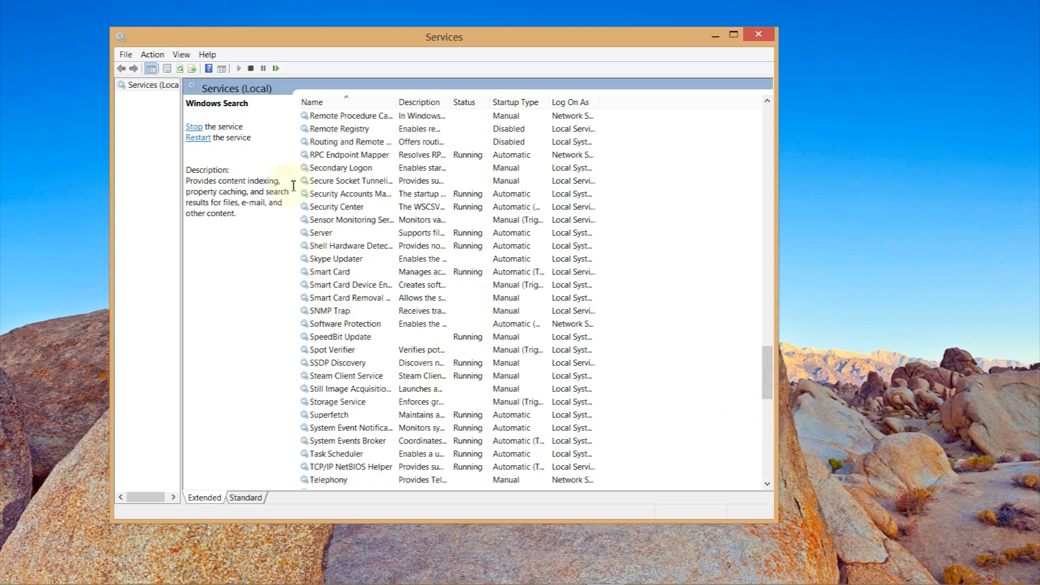
double_click(328, 415)
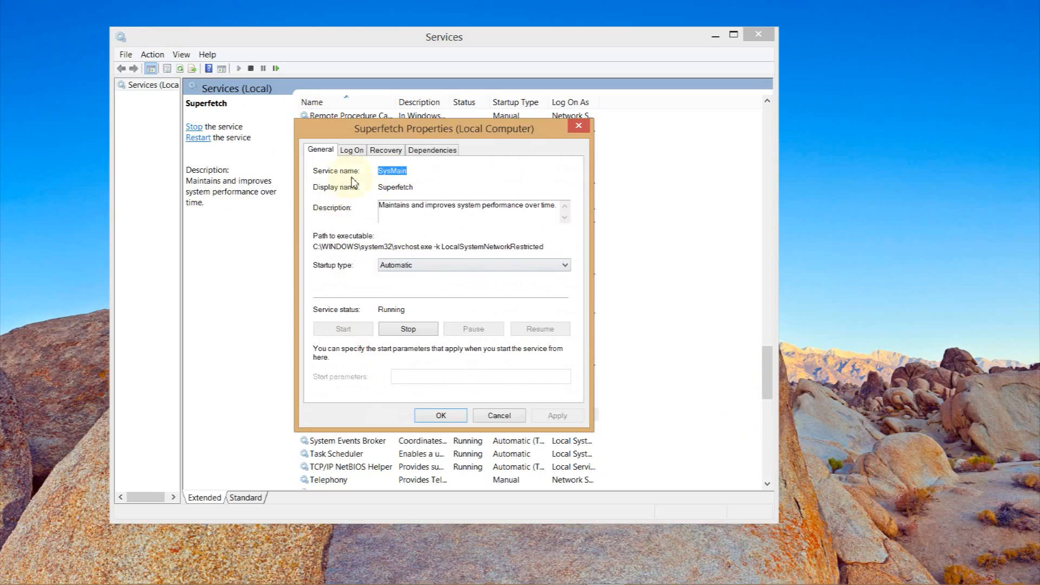
left_click(425, 271)
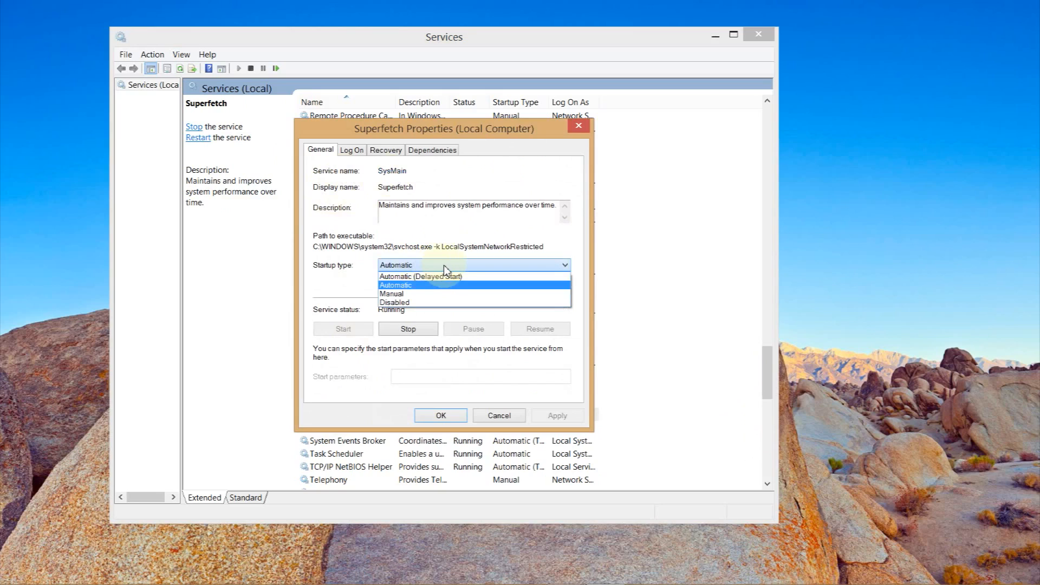
left_click(444, 266)
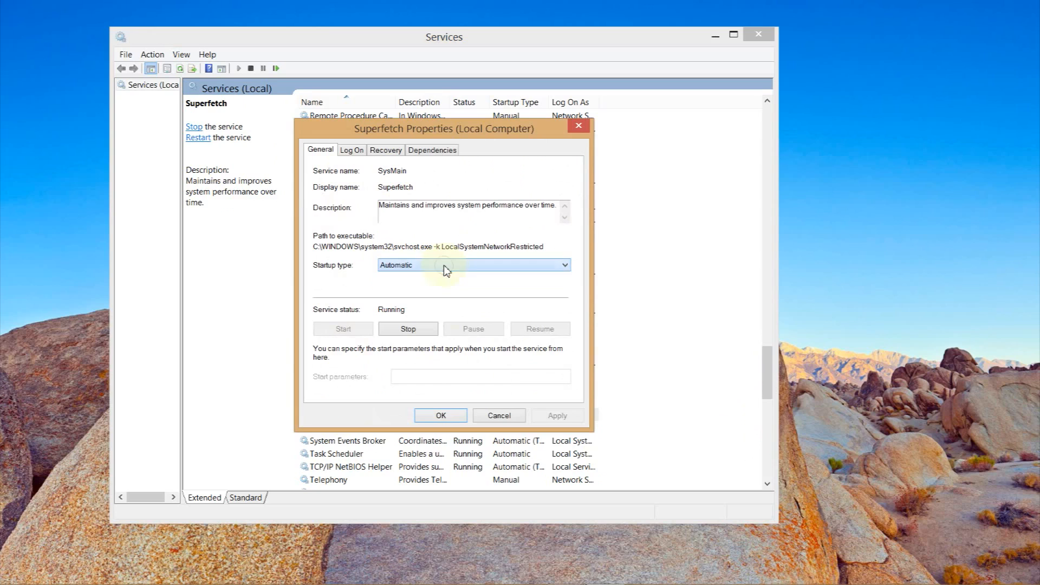
left_click(439, 416)
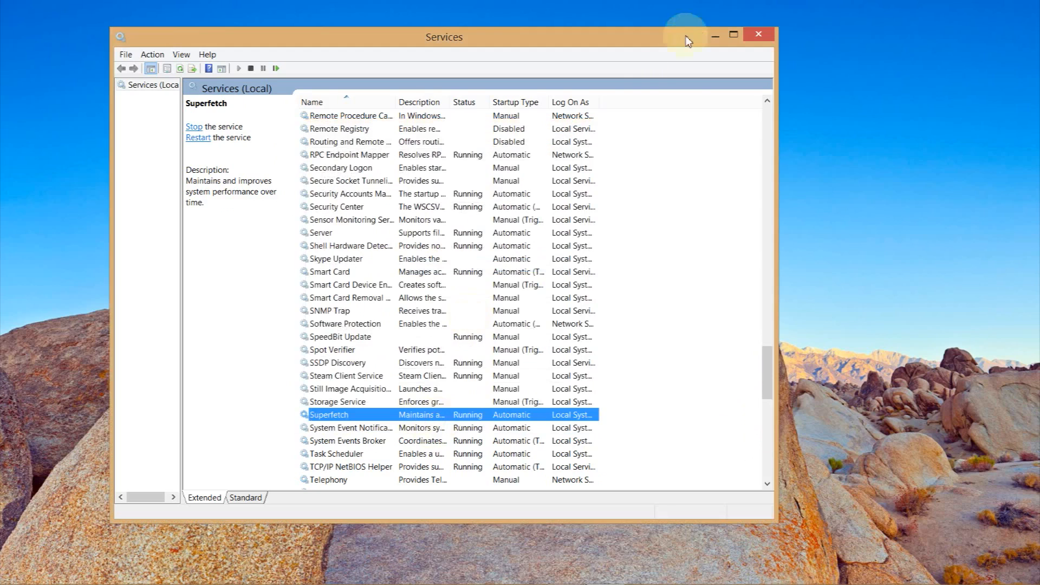
left_click(758, 35)
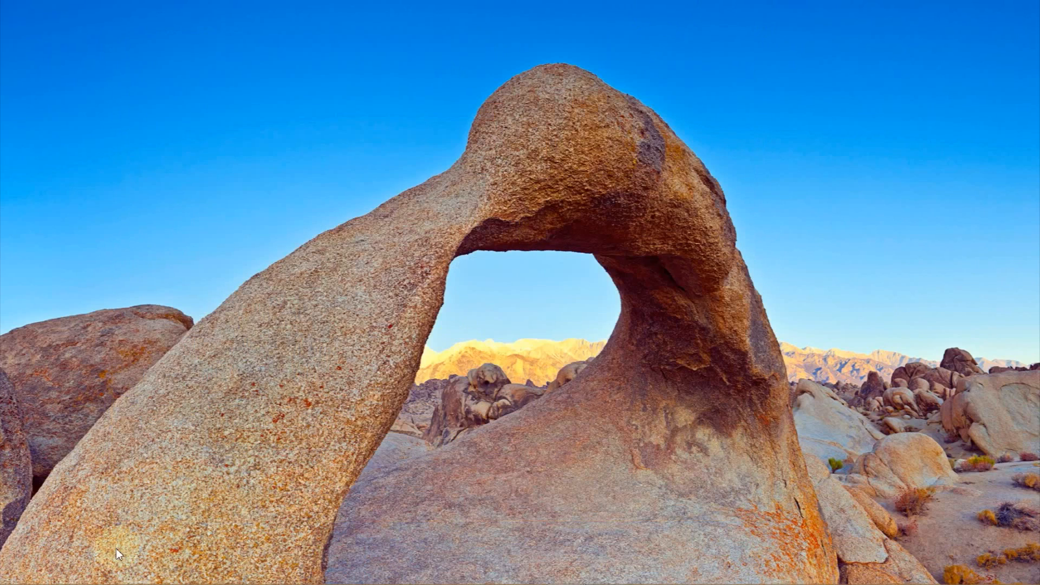
Open the Performance Options for visual effects through the computer's advanced system settings.
mouse_move(49, 580)
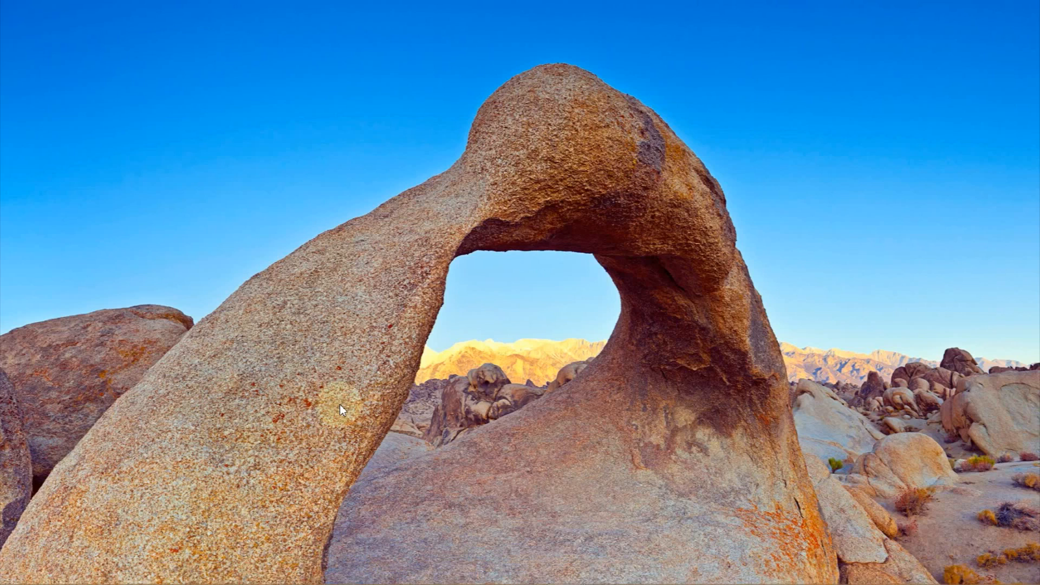
key("super+Pause")
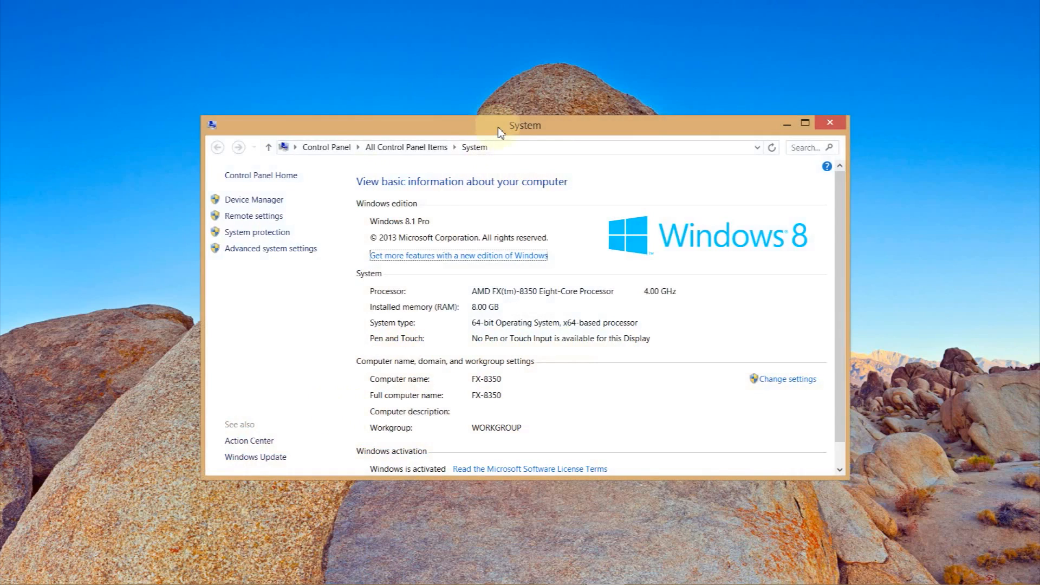
left_click_drag(498, 130, 471, 85)
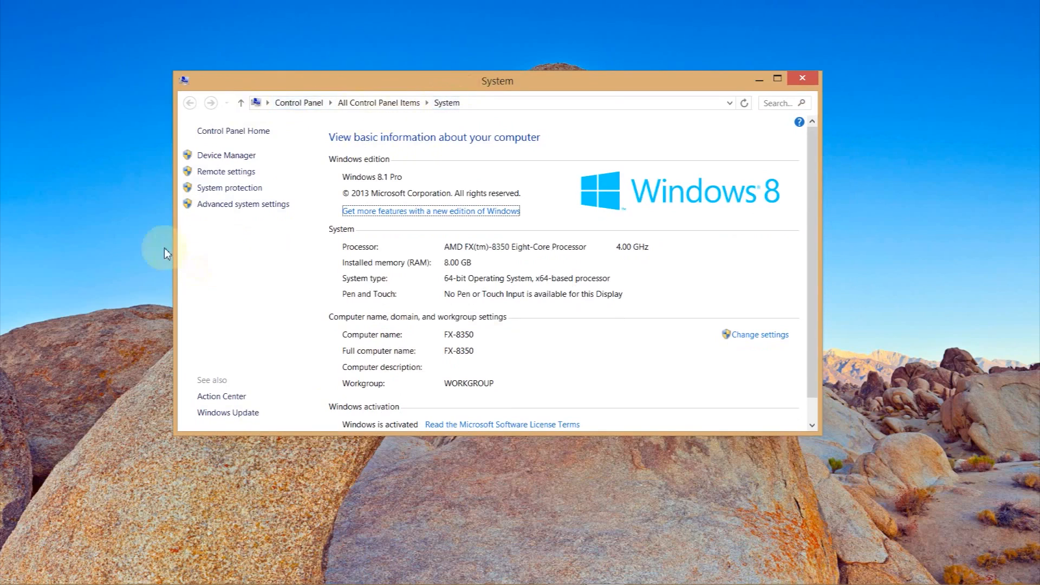
left_click(244, 205)
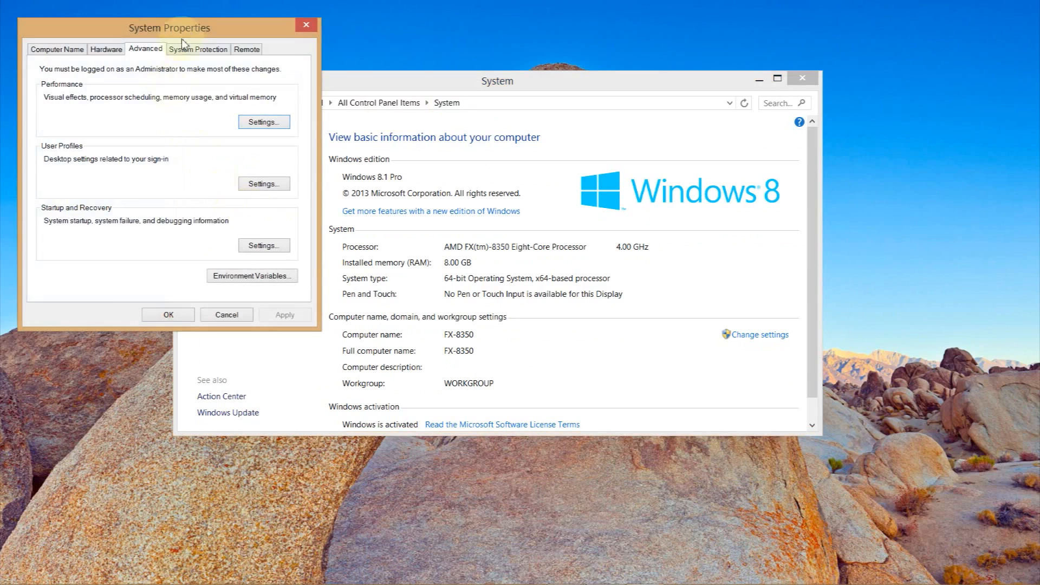
left_click_drag(187, 28, 511, 133)
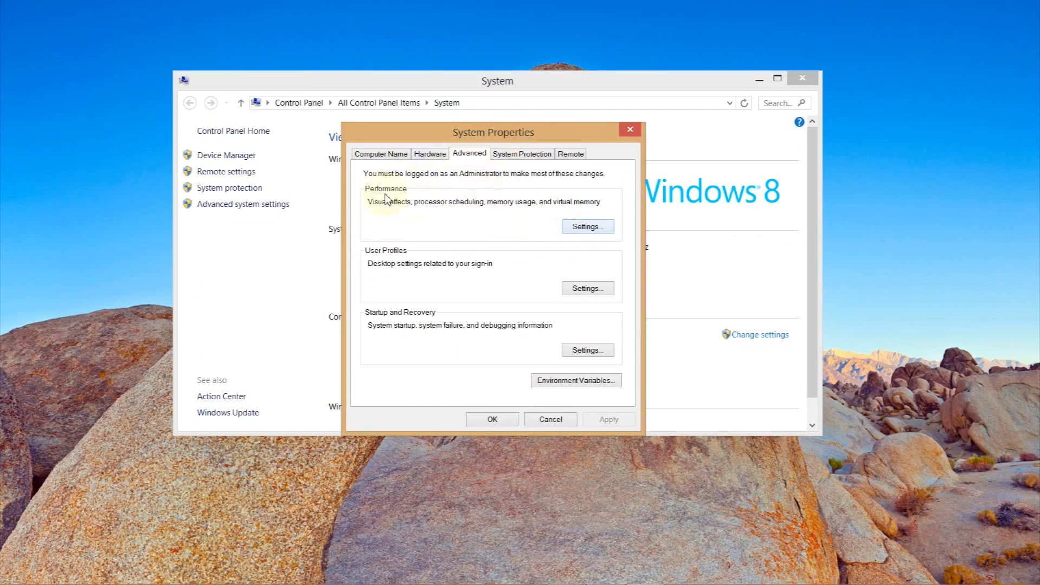
left_click(570, 229)
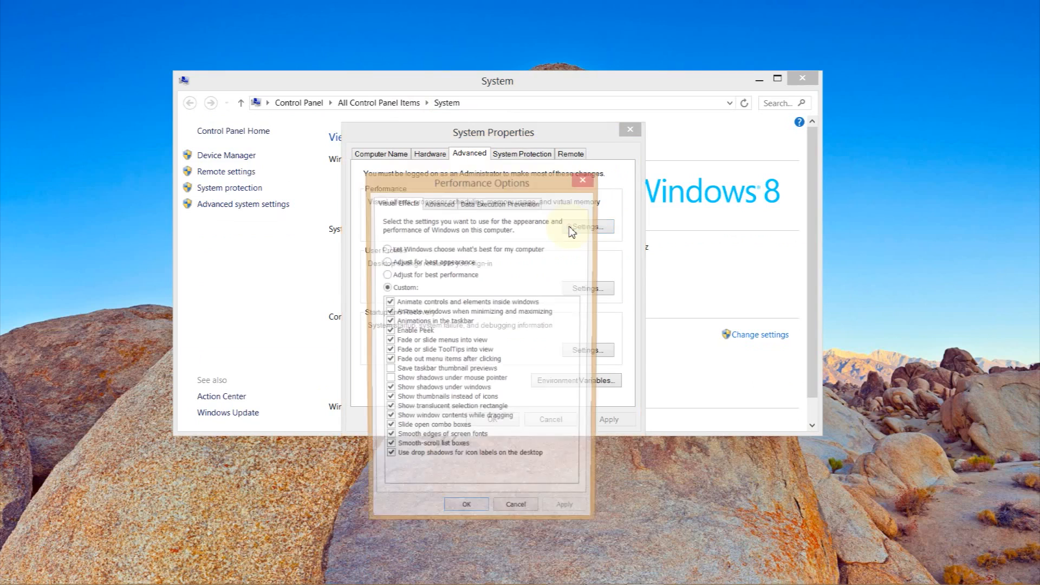
left_click_drag(480, 192, 530, 89)
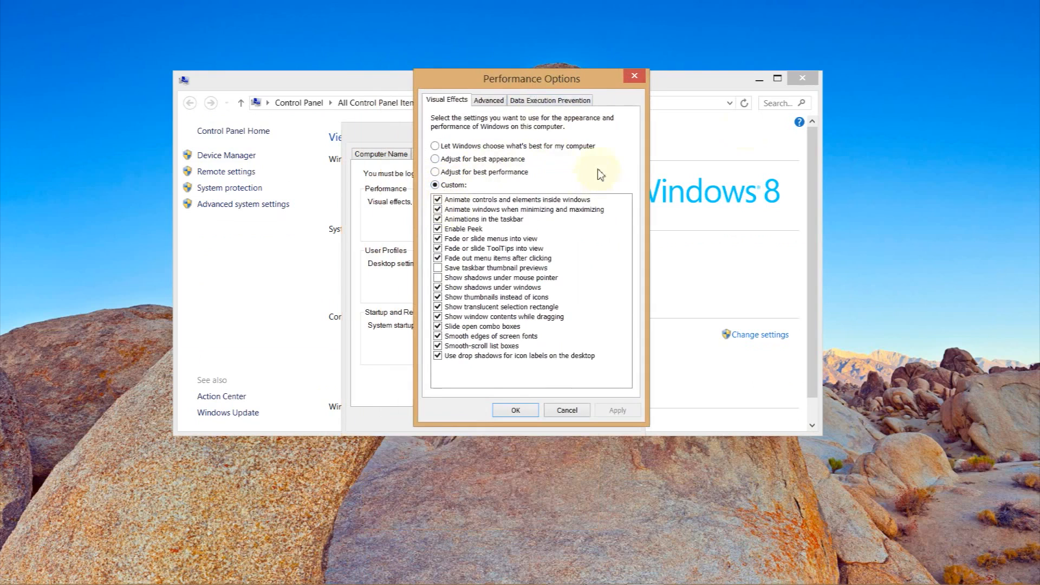
Rearrange the open windows, then minimize and restore the System window to check its animation.
left_click(742, 131)
left_click_drag(716, 88, 742, 278)
left_click_drag(539, 79, 522, 39)
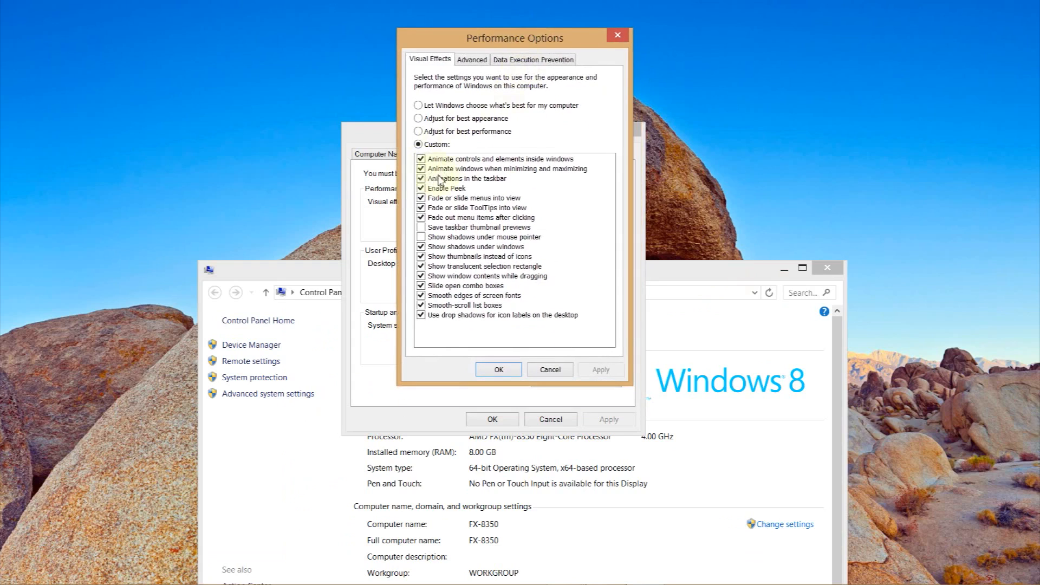
left_click_drag(726, 268, 680, 115)
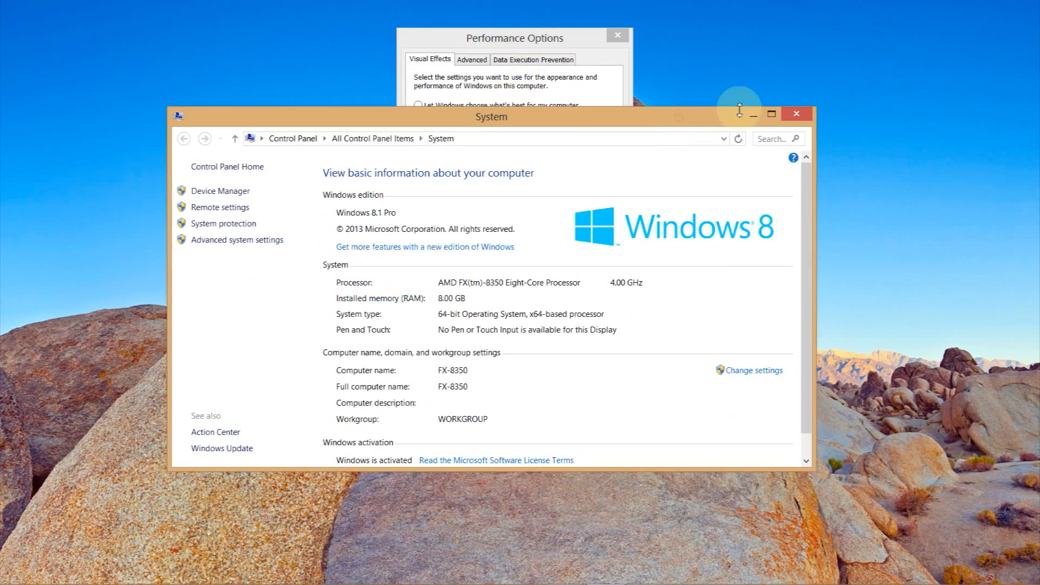
left_click(747, 114)
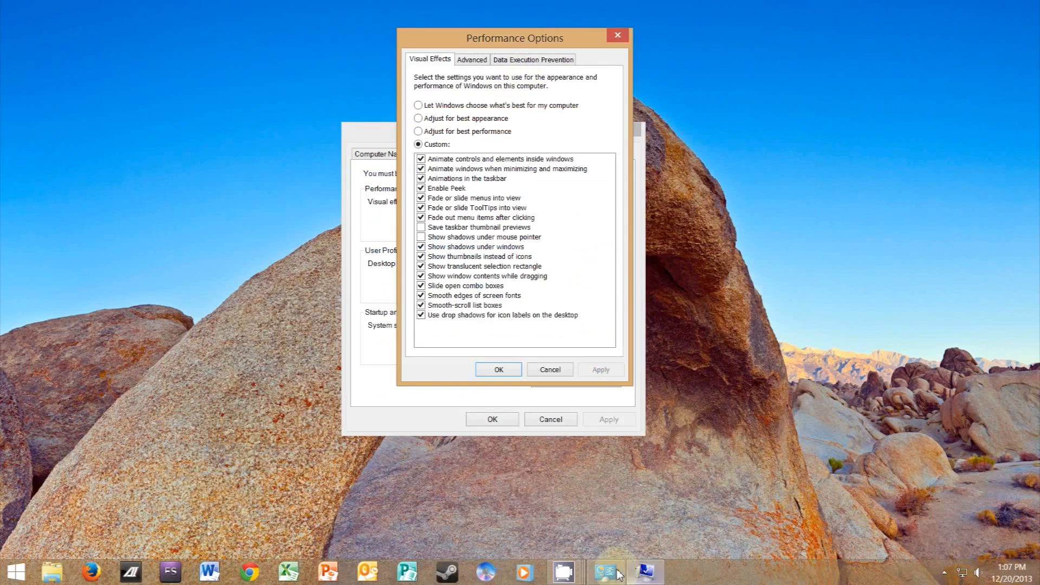
left_click(603, 573)
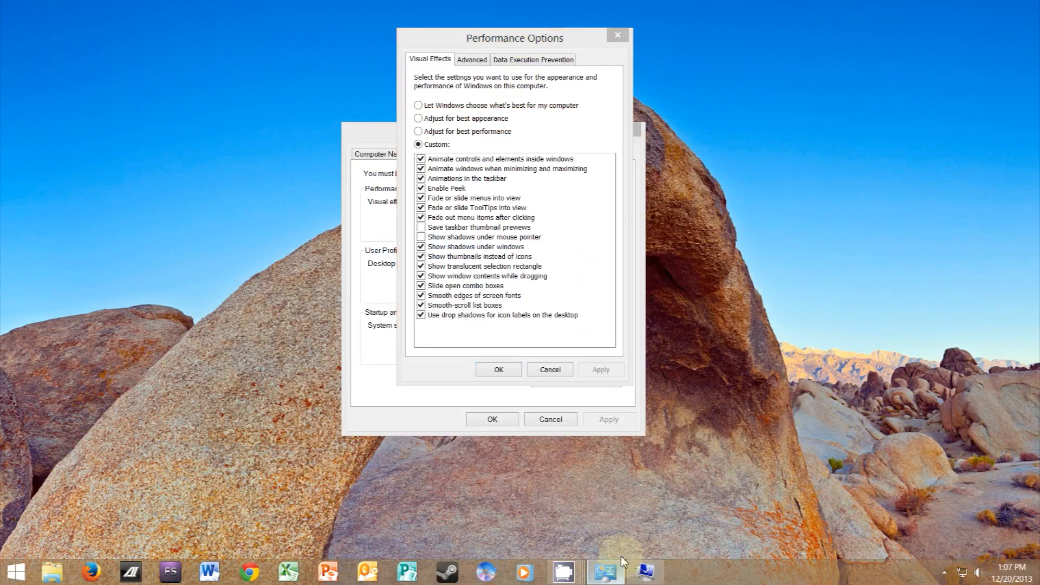
left_click(548, 35)
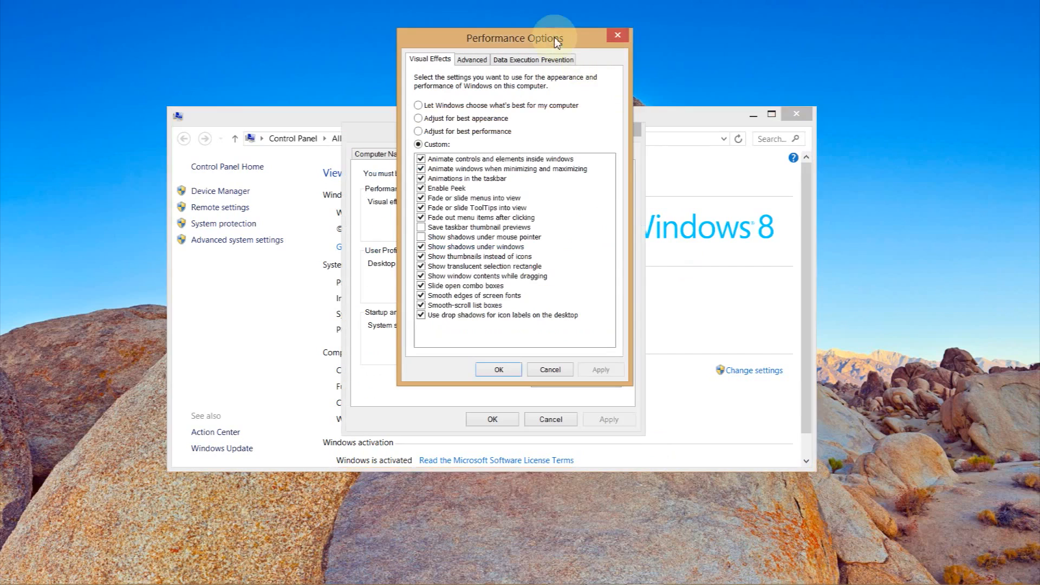
Disable "Animate windows when minimizing and maximizing", apply it, and test by minimizing and restoring the System window.
left_click(428, 169)
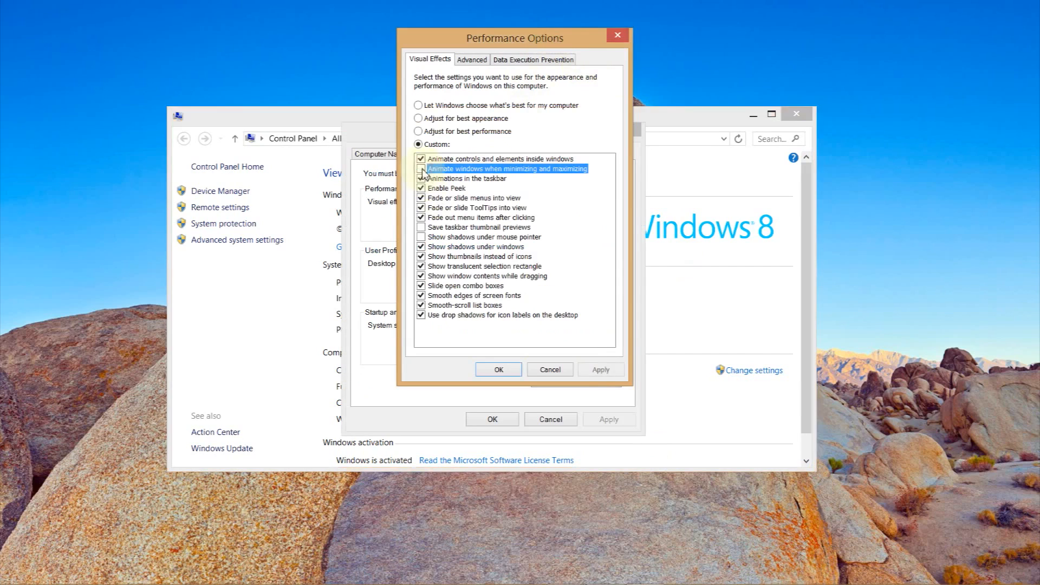
left_click(599, 369)
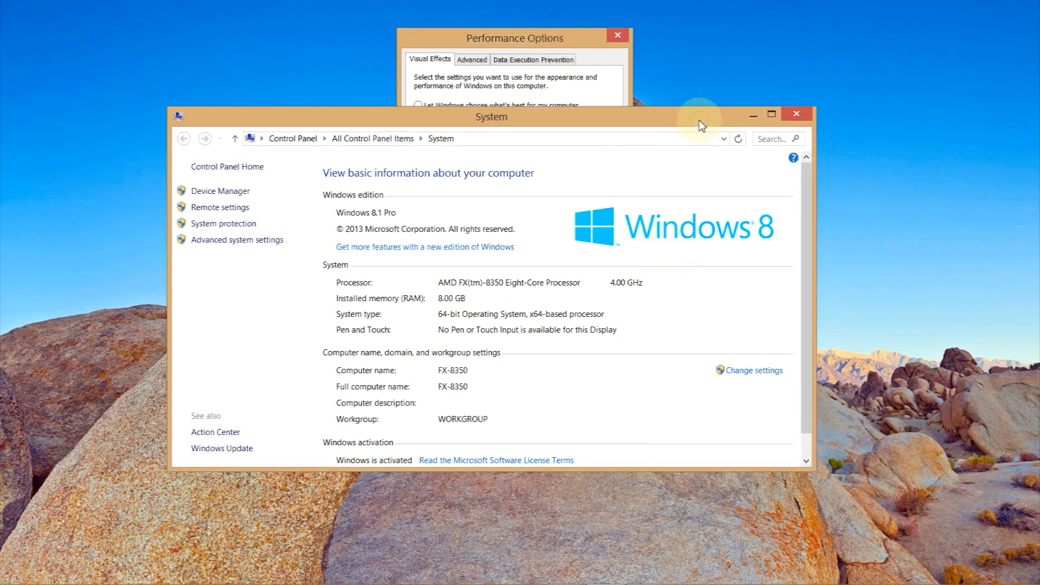
left_click(753, 115)
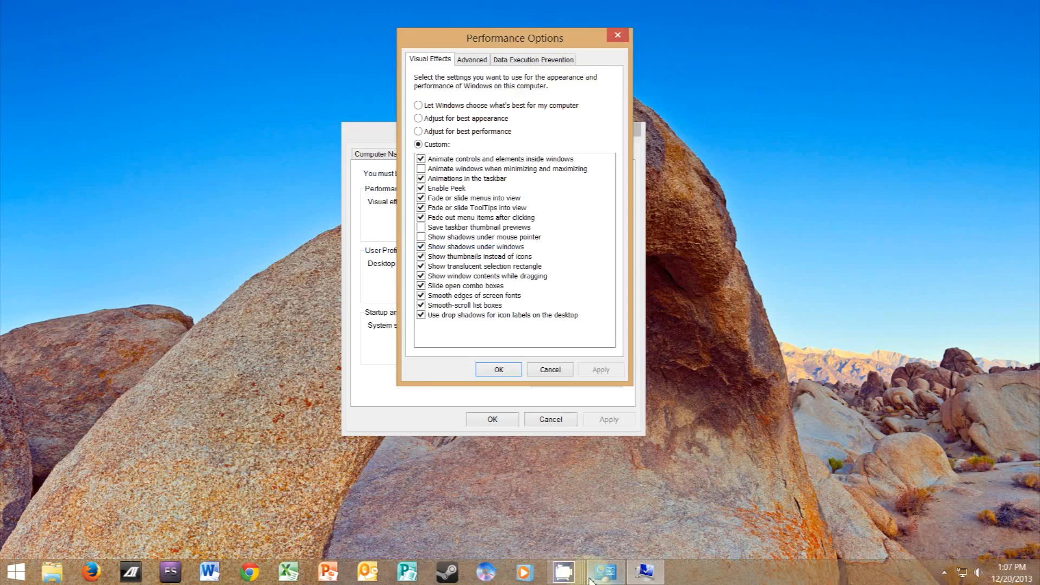
left_click(605, 577)
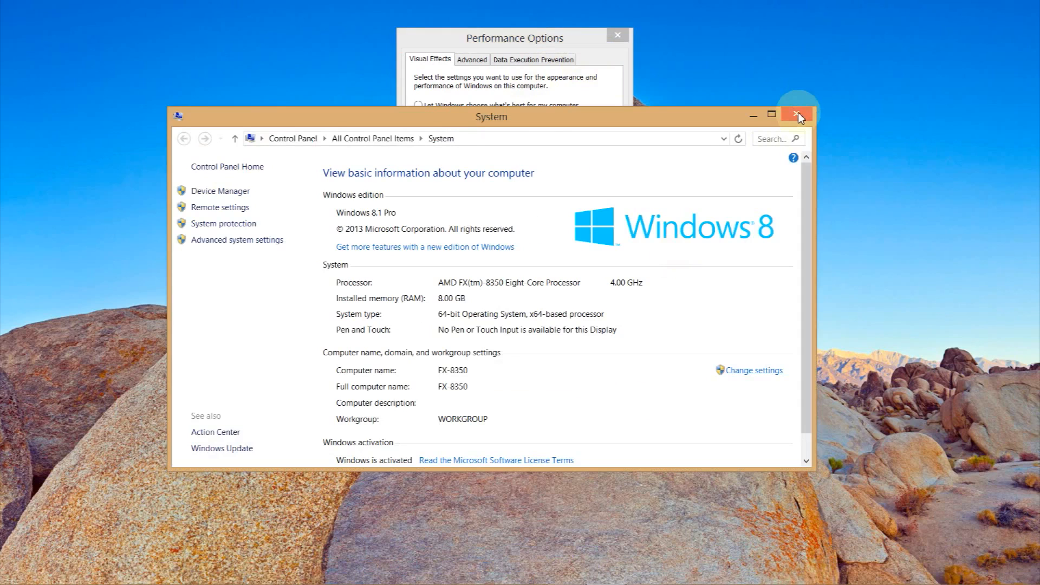
Close the System window and confirm both the Performance Options and System Properties dialogs.
left_click(796, 113)
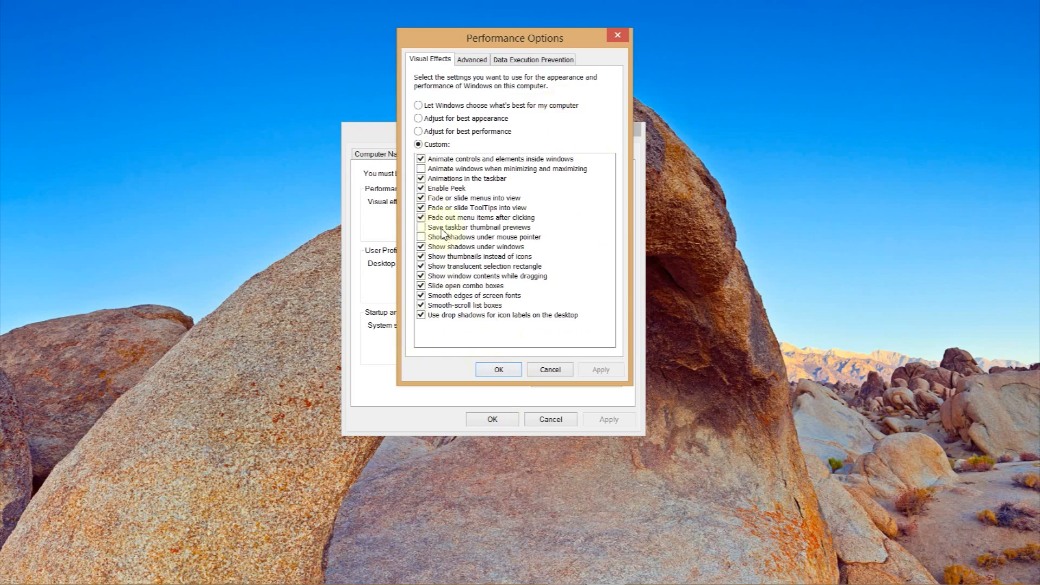
left_click(496, 372)
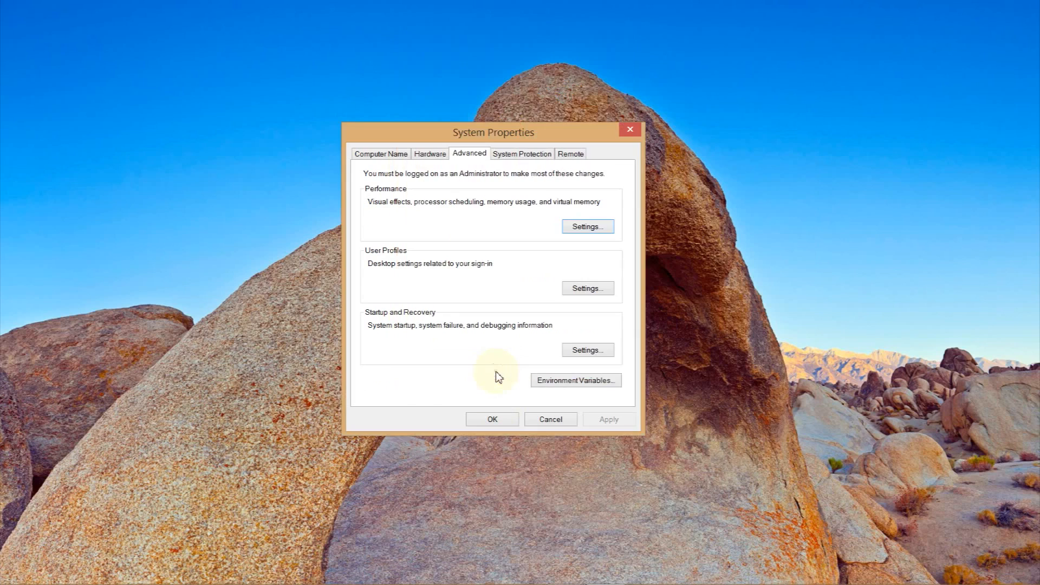
left_click(493, 420)
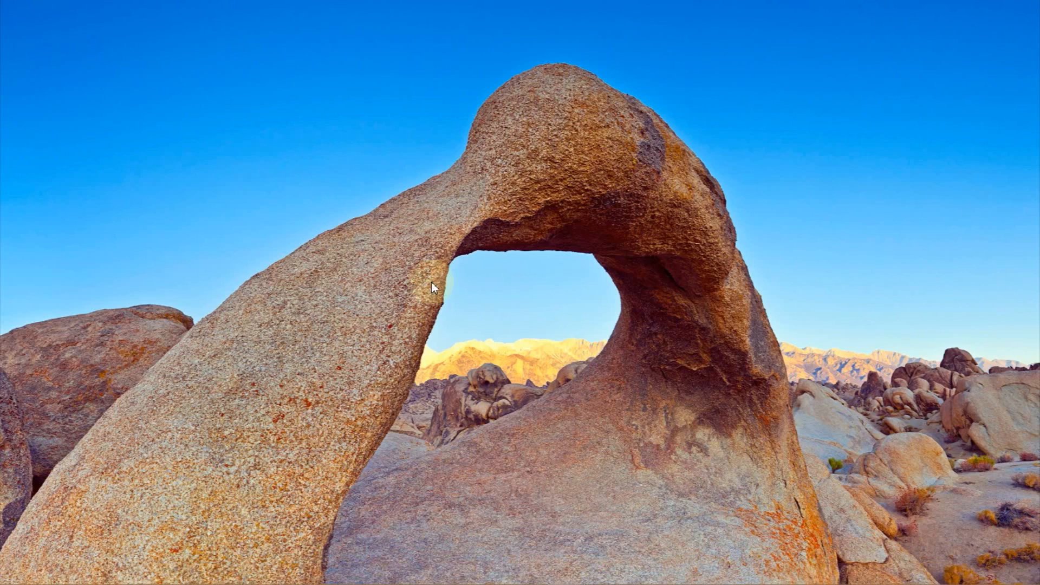
Search the Start screen for "power", open Power Options and move its window higher on the desktop.
key("super")
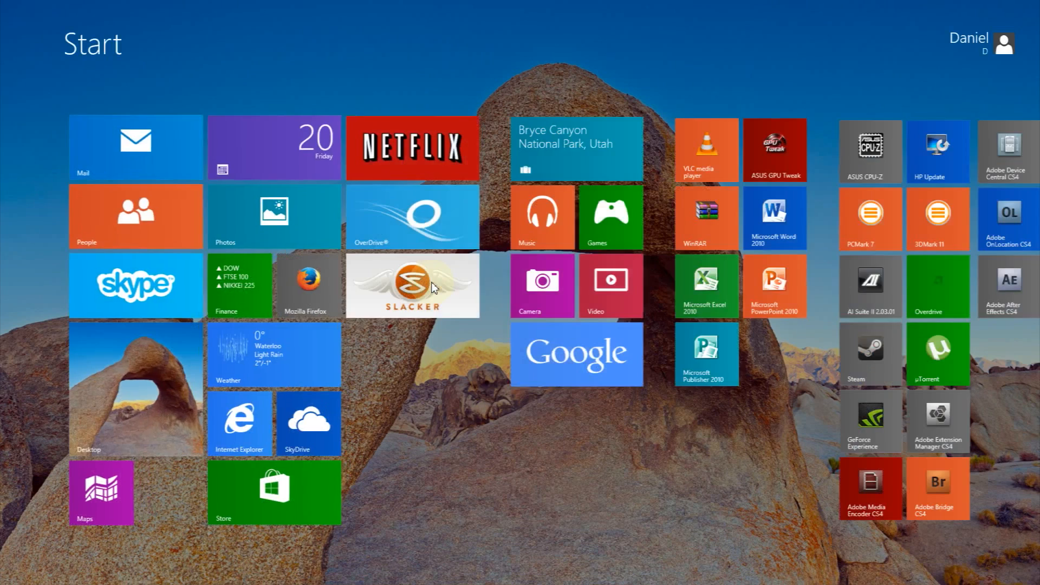
type("powerPoint 2010")
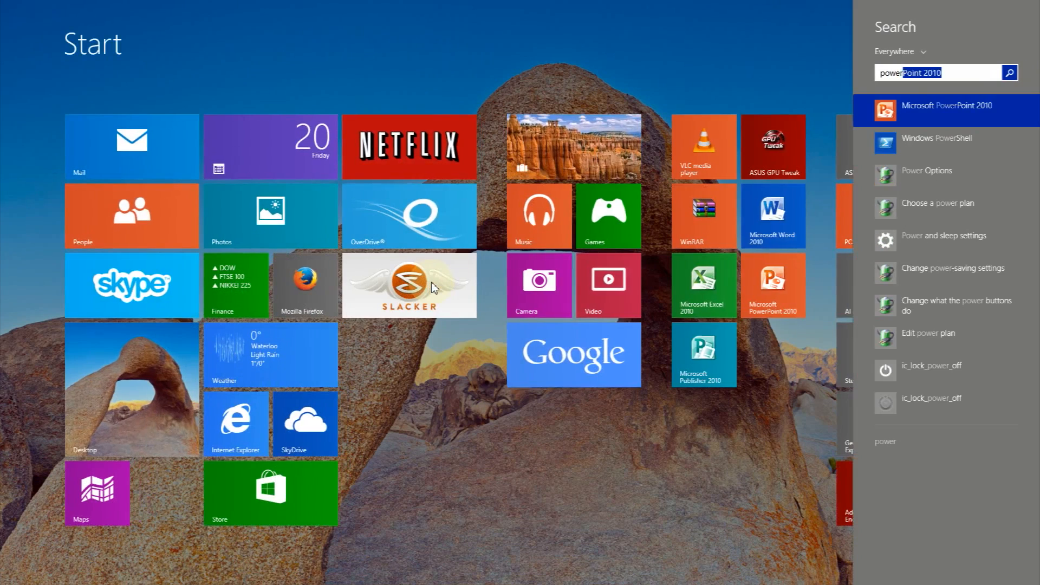
key("Down")
key("Down")
key("Return")
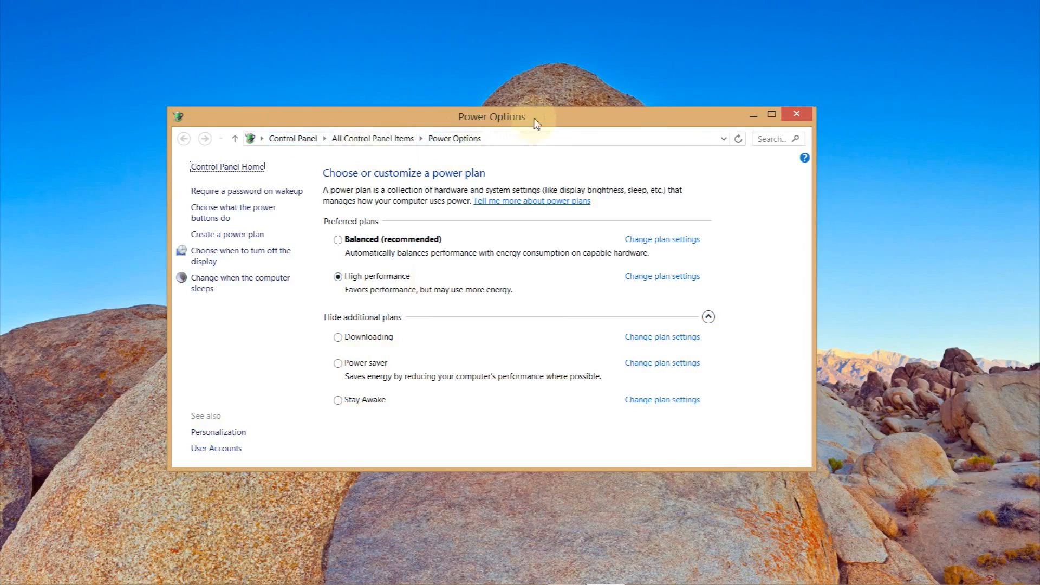
left_click_drag(529, 116, 531, 71)
Review the additional power plans, choose the High performance plan and close Power Options.
left_click(709, 272)
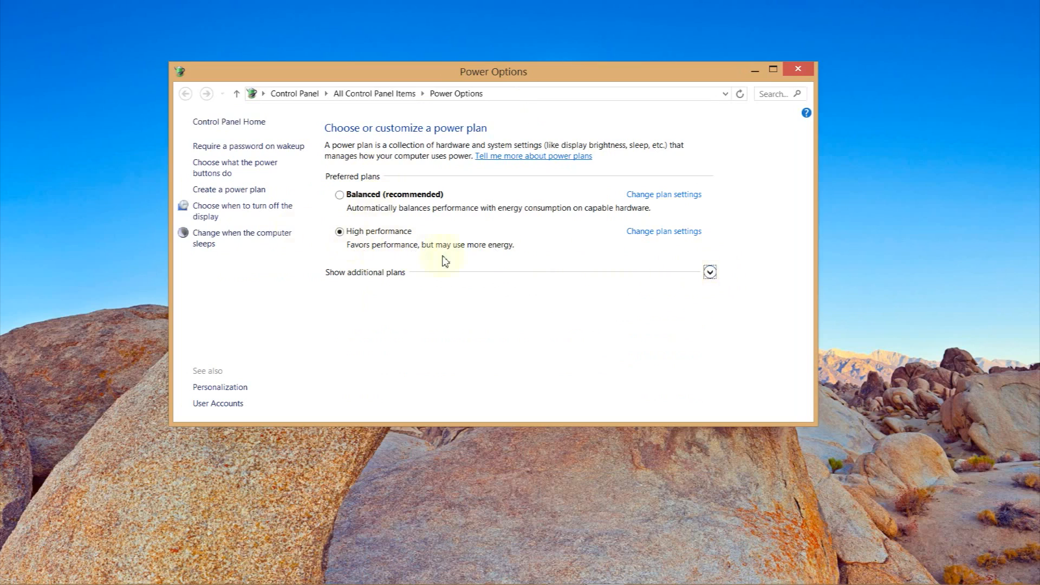
left_click(710, 272)
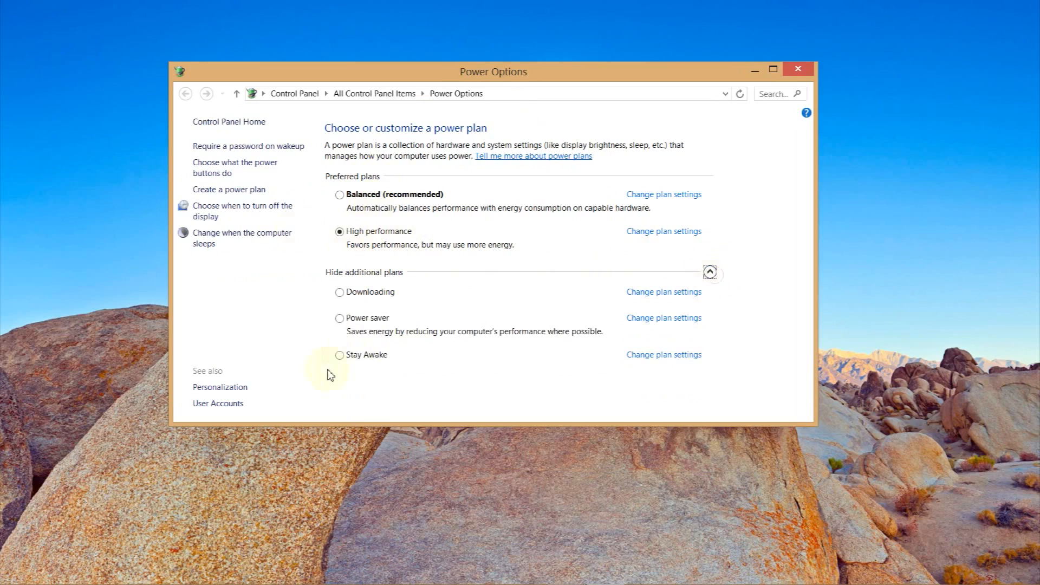
left_click(709, 271)
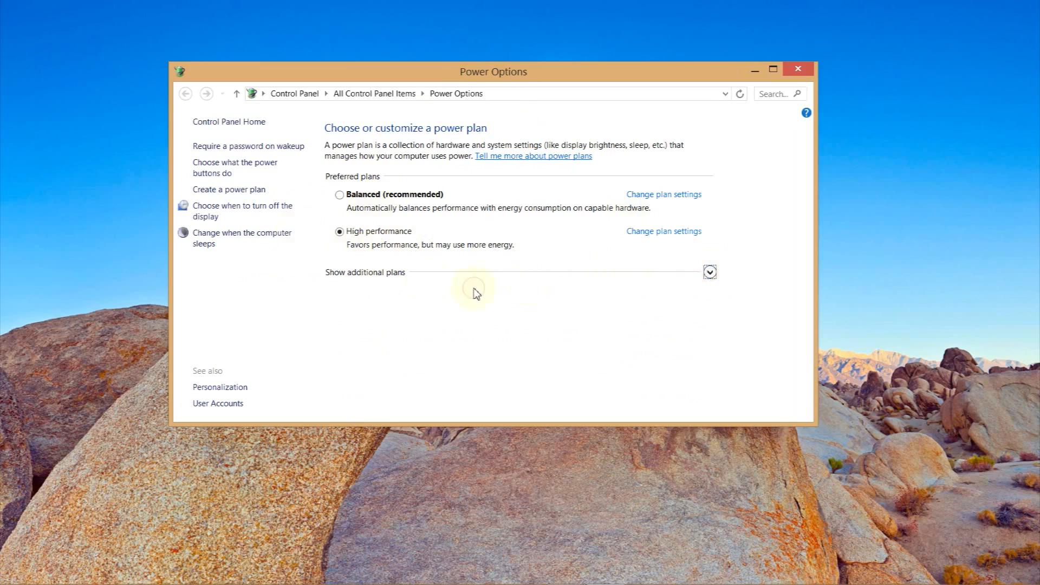
left_click(339, 232)
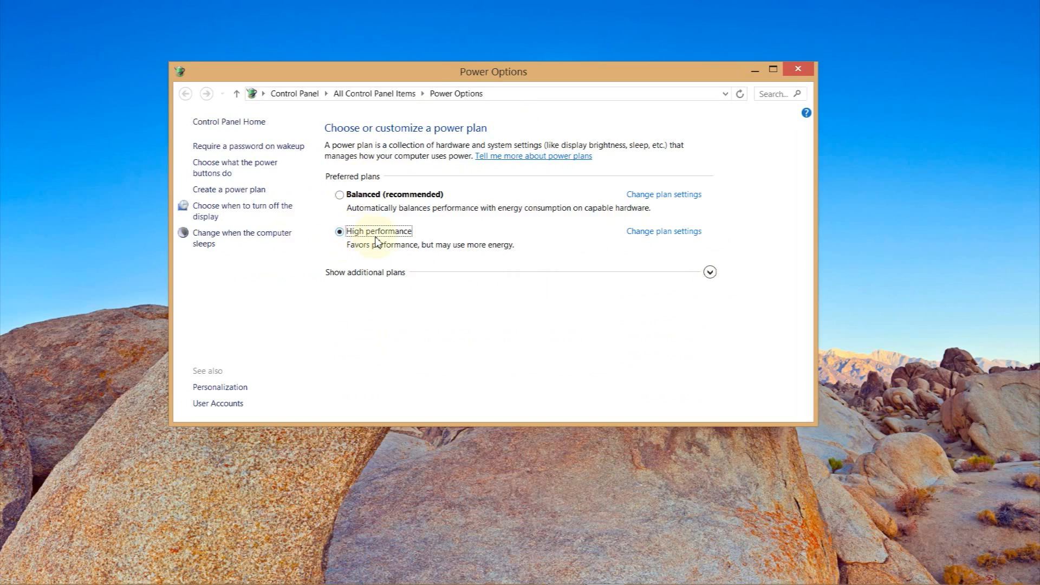
left_click(436, 272)
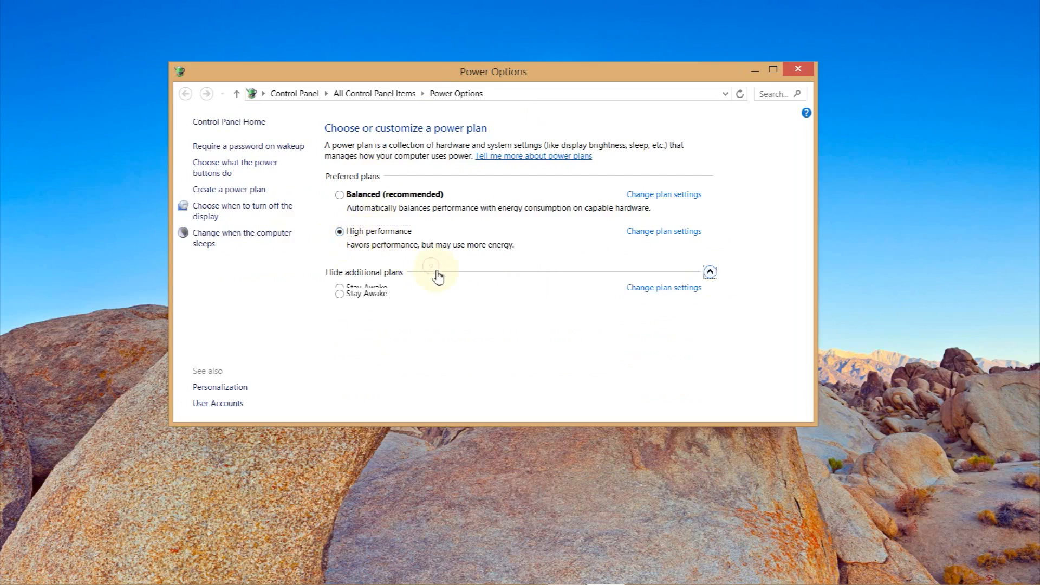
left_click(437, 271)
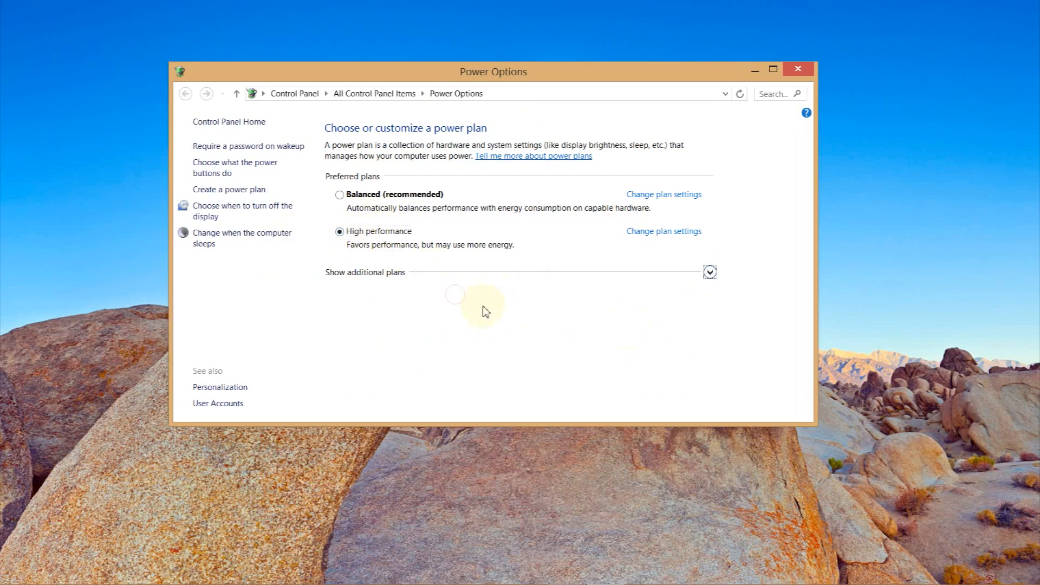
left_click(808, 70)
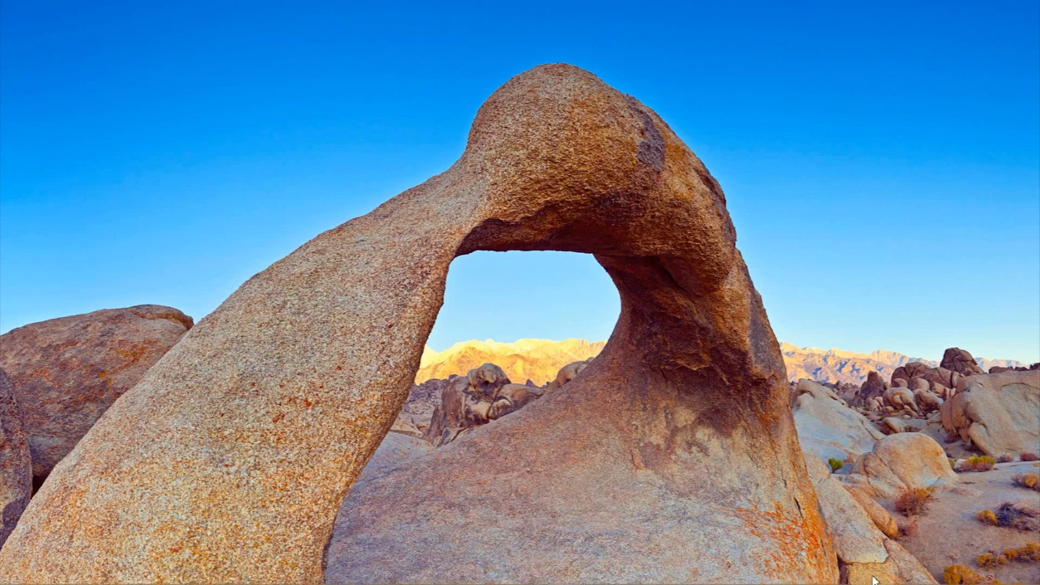
Open Avast from the hidden notification icons, view the Full system scan option on its Scan page, and close it.
left_click(942, 571)
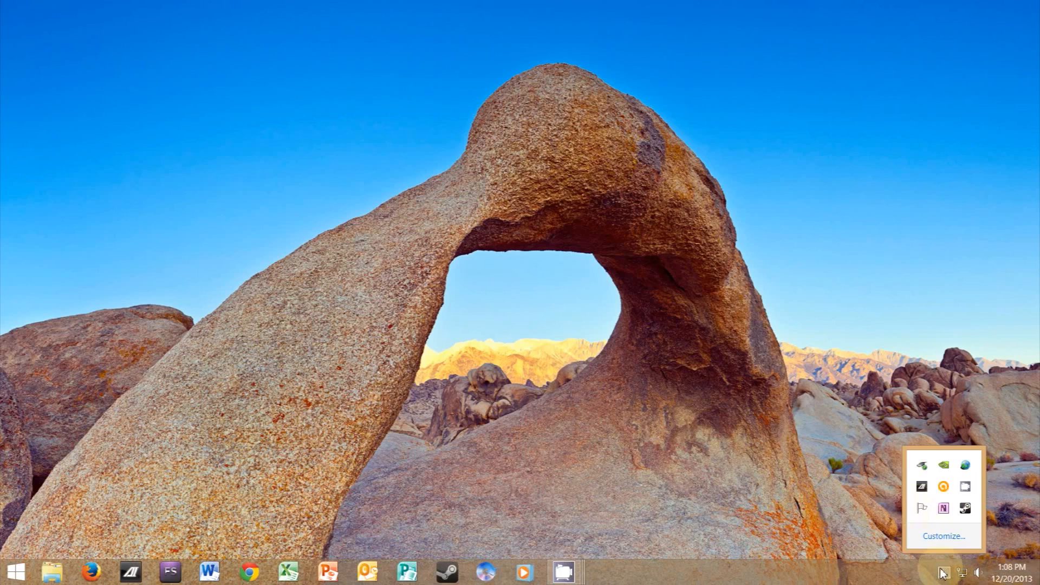
left_click(943, 486)
left_click(262, 65)
left_click(622, 76)
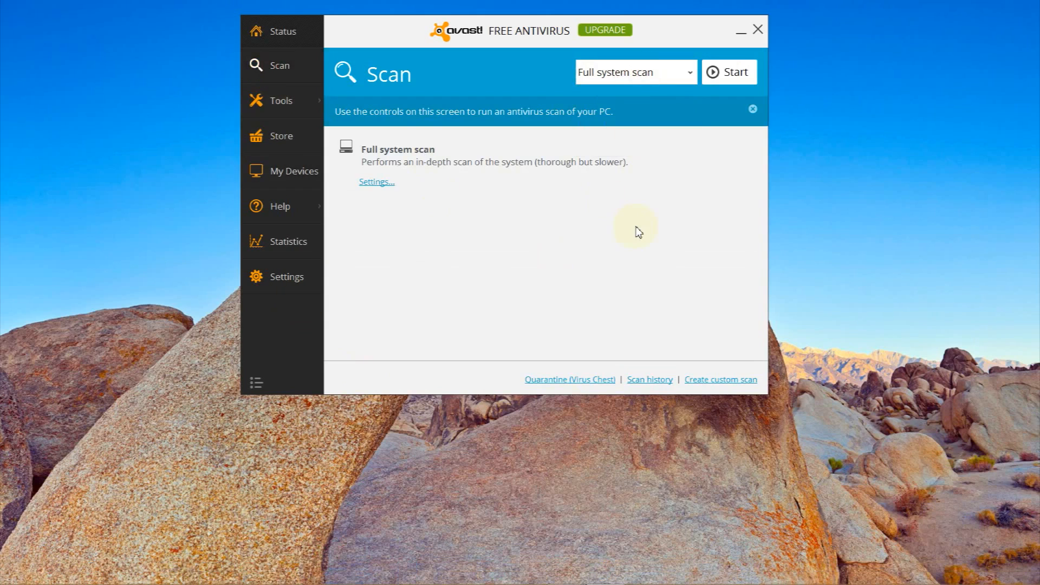
left_click(758, 31)
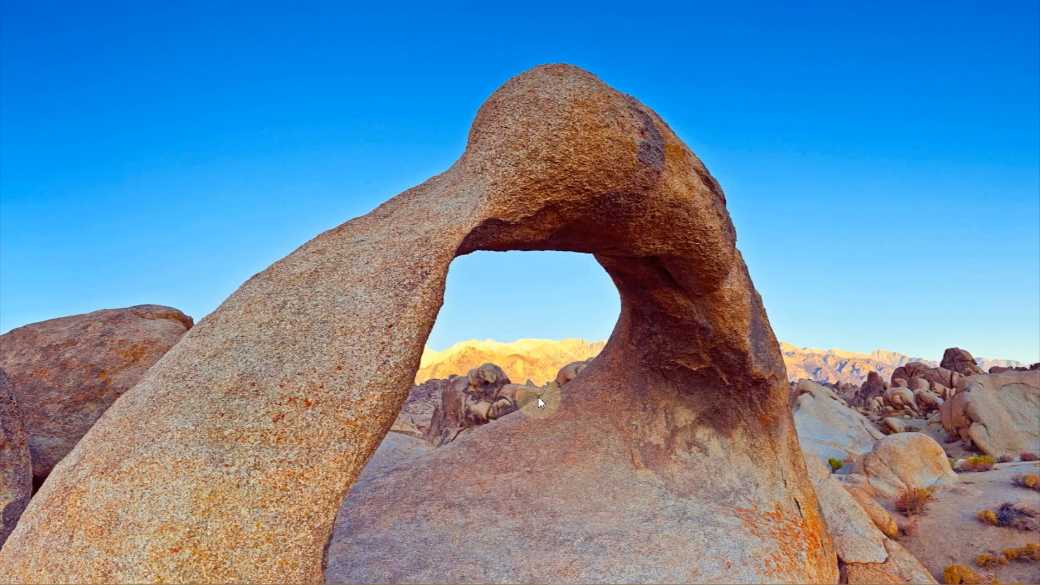
Search the Start screen for Defraggler, launch it and reposition its window.
key("super")
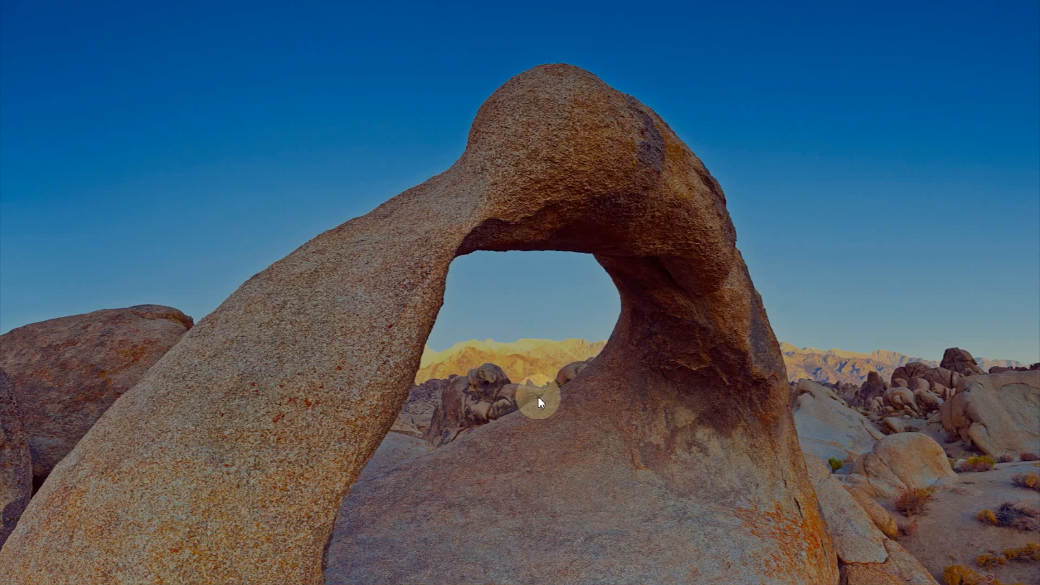
scroll(379, 304, "down", 5)
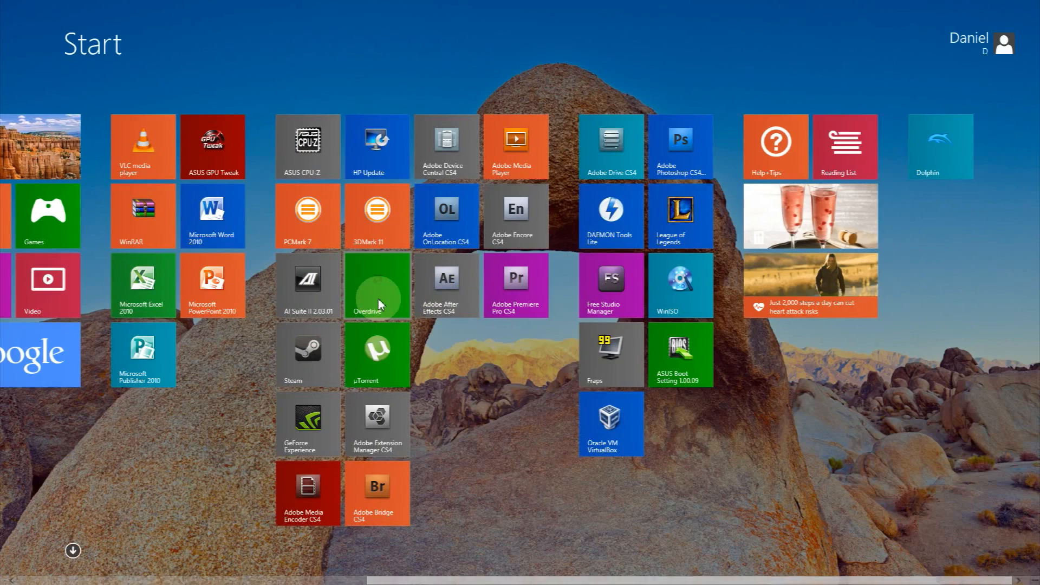
type("defraggler")
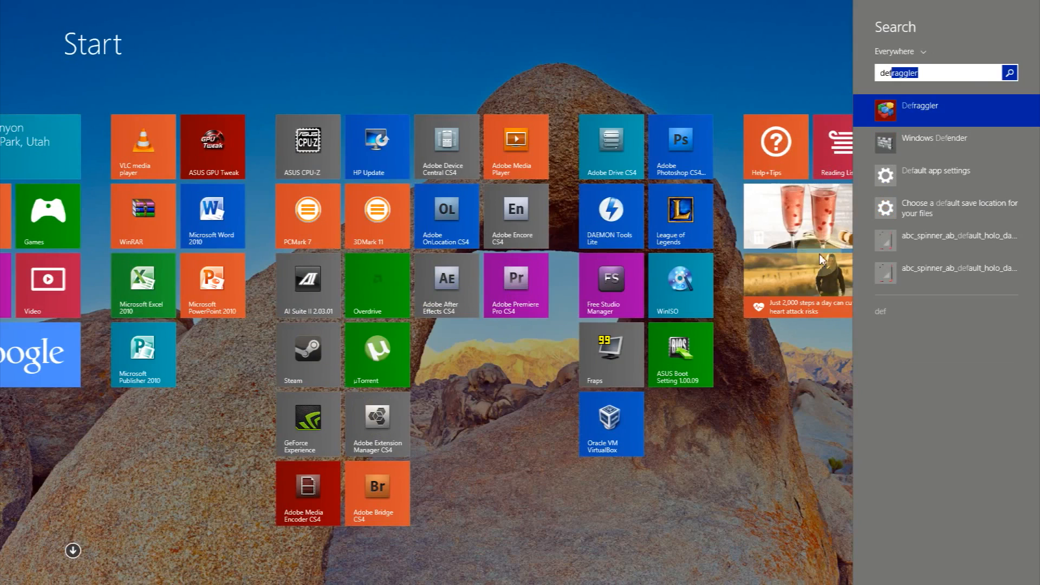
left_click(937, 112)
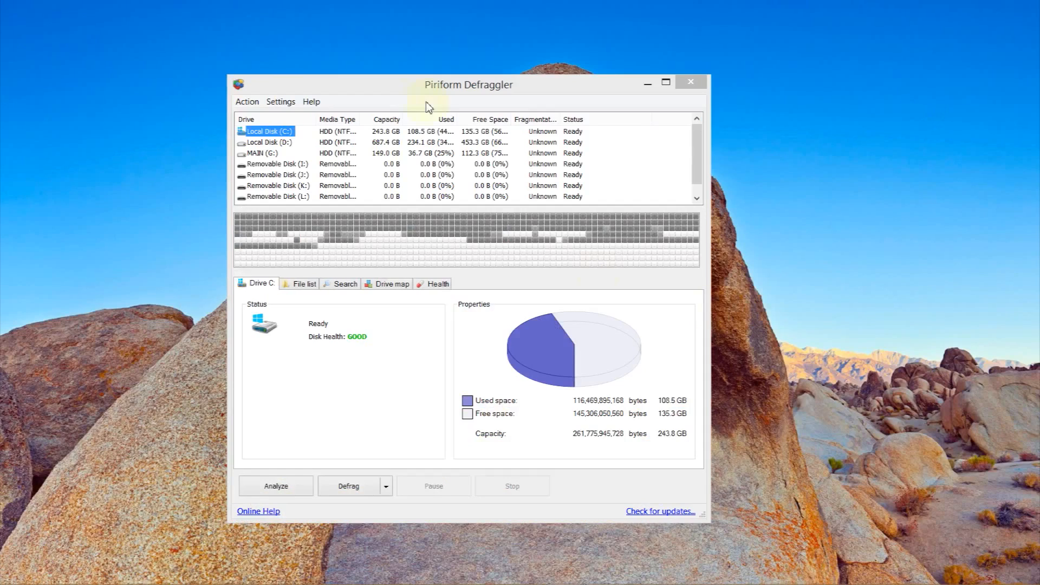
left_click_drag(393, 78, 434, 54)
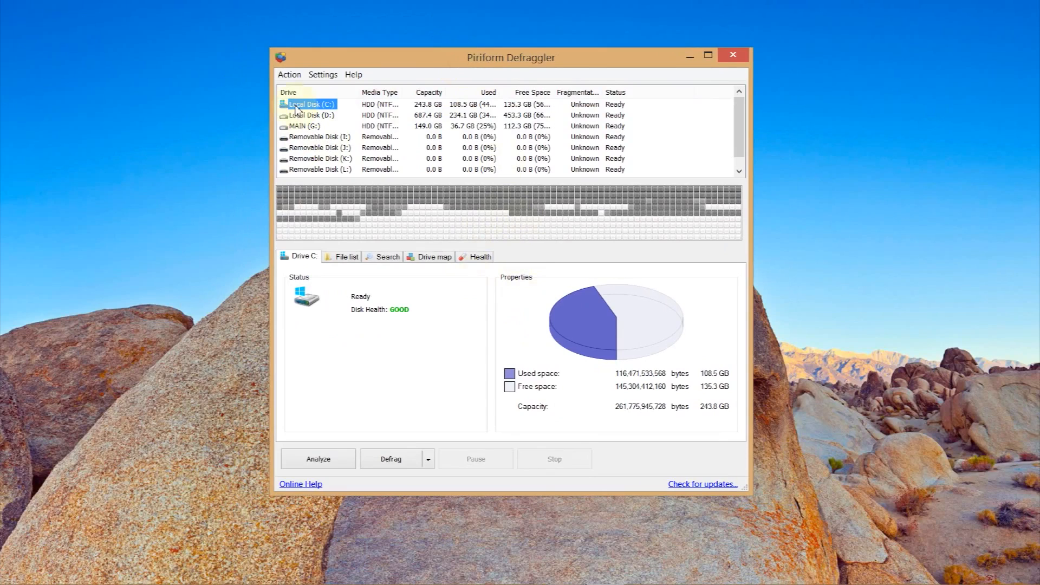
Look through drives D:, G: and C: in Defraggler, view the defrag options for Local Disk (C:), and close the program.
left_click(323, 114)
left_click(318, 104)
left_click(303, 126)
left_click(306, 104)
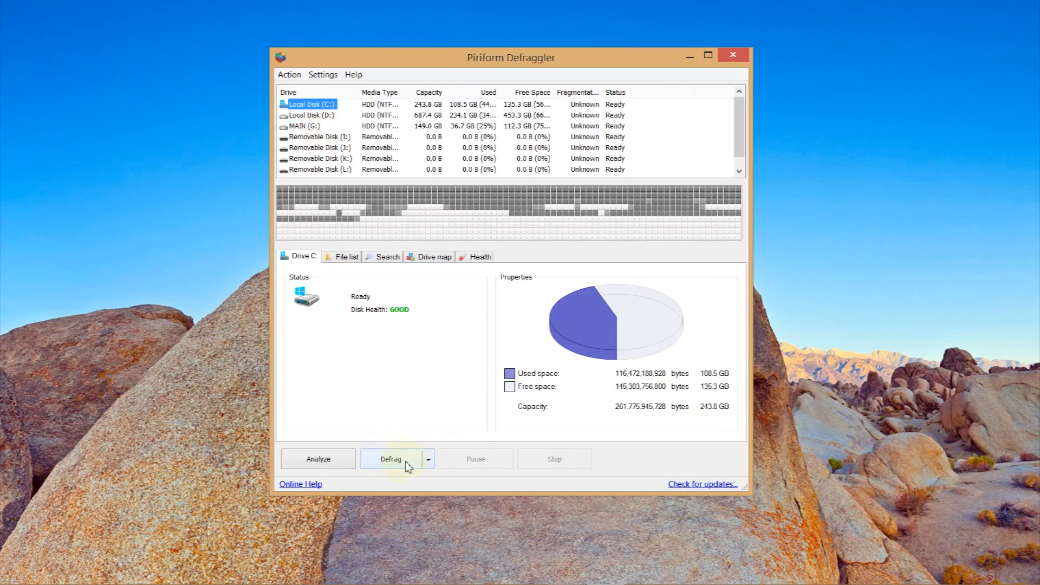
left_click(432, 460)
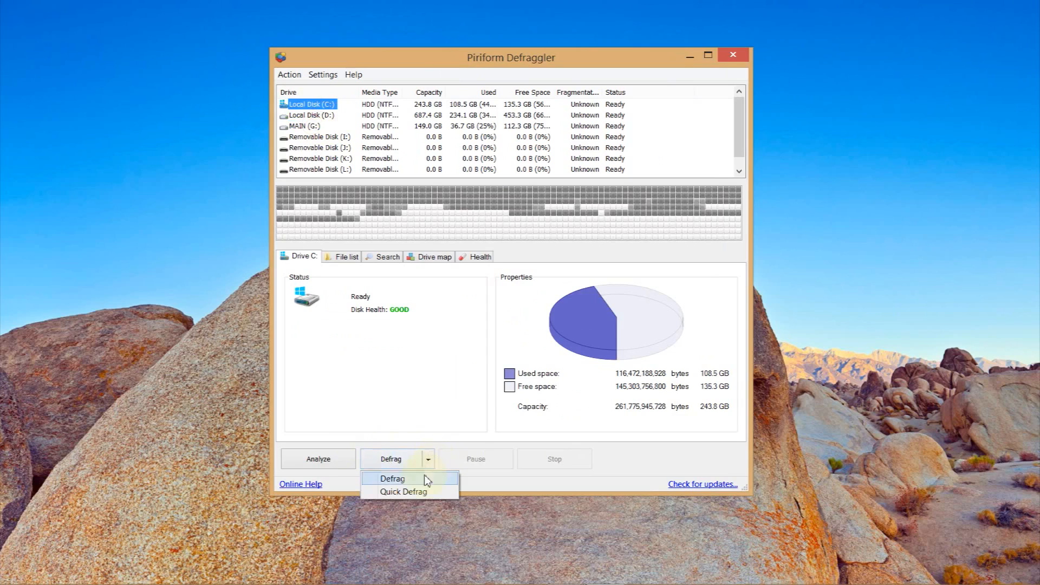
left_click(443, 349)
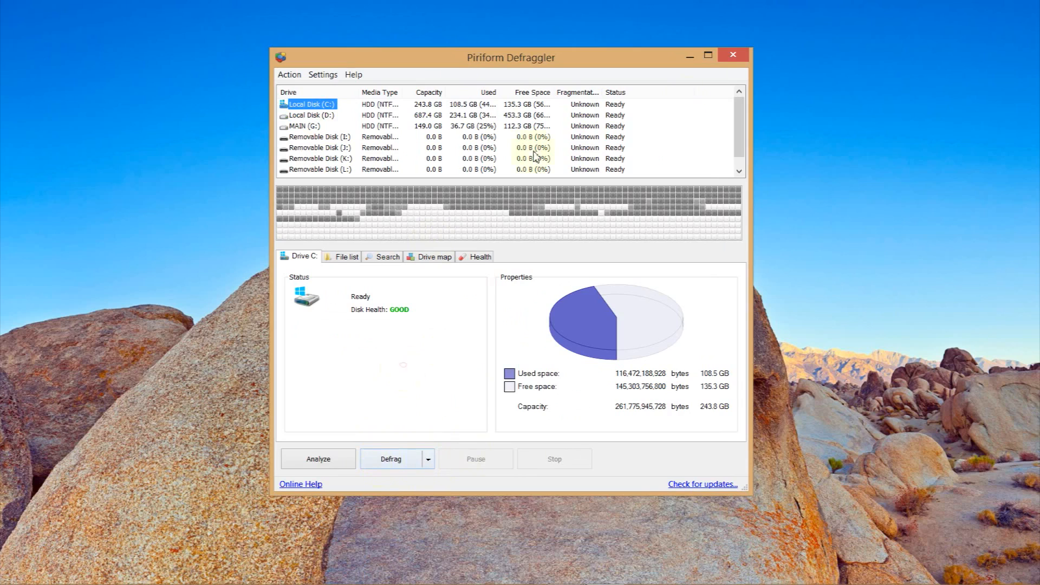
left_click(732, 54)
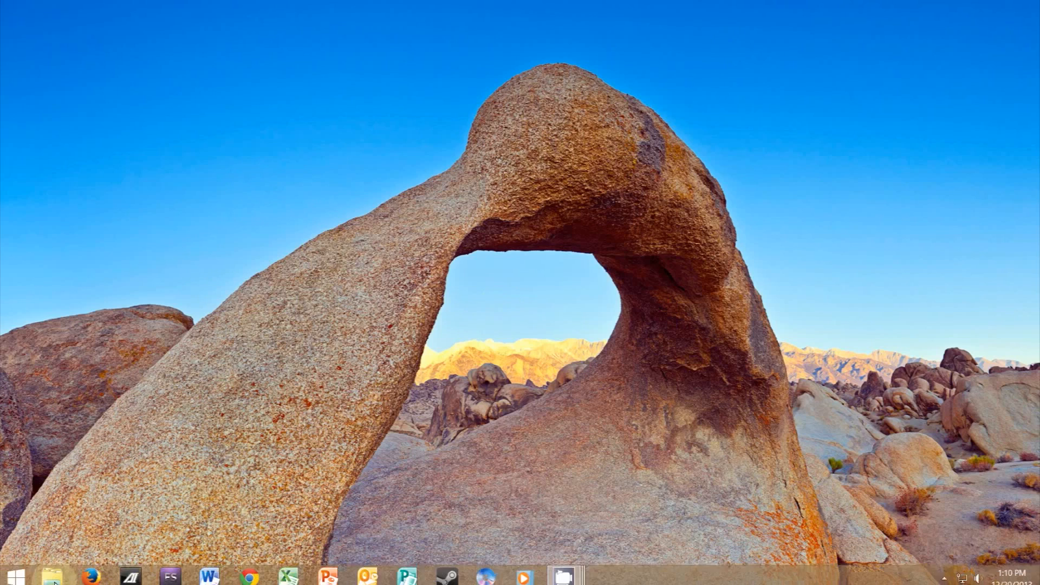
Launch CCleaner from a Start screen search and analyze the system with the currently checked Cleaner items.
left_click(26, 575)
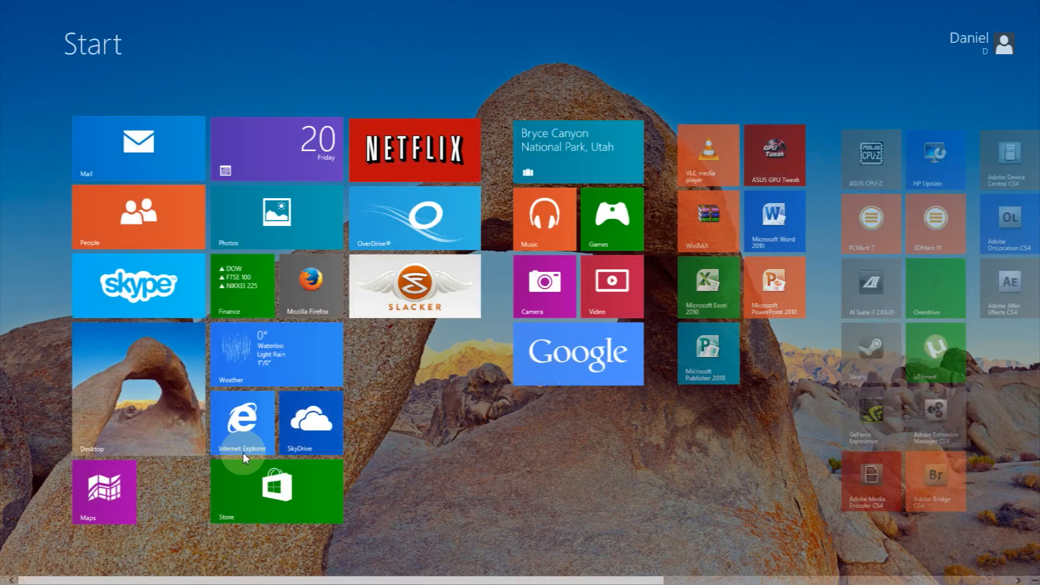
type("ccleaner")
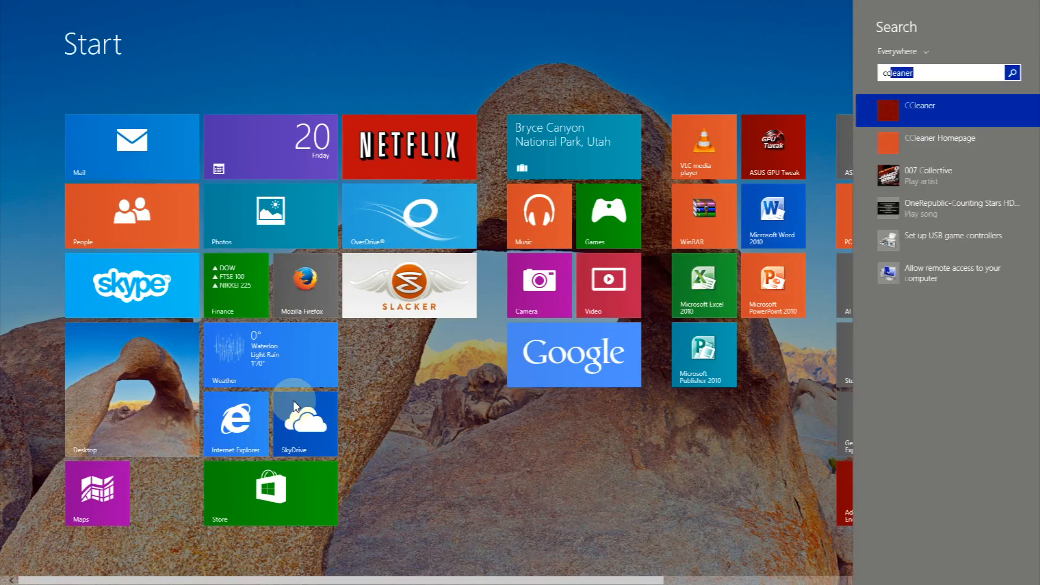
key("Return")
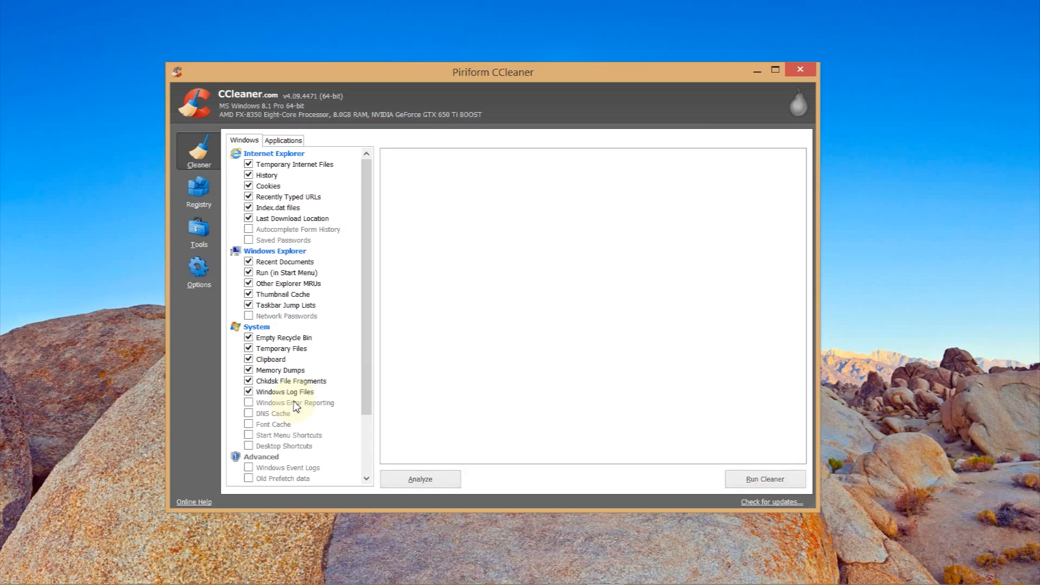
left_click_drag(320, 72, 365, 55)
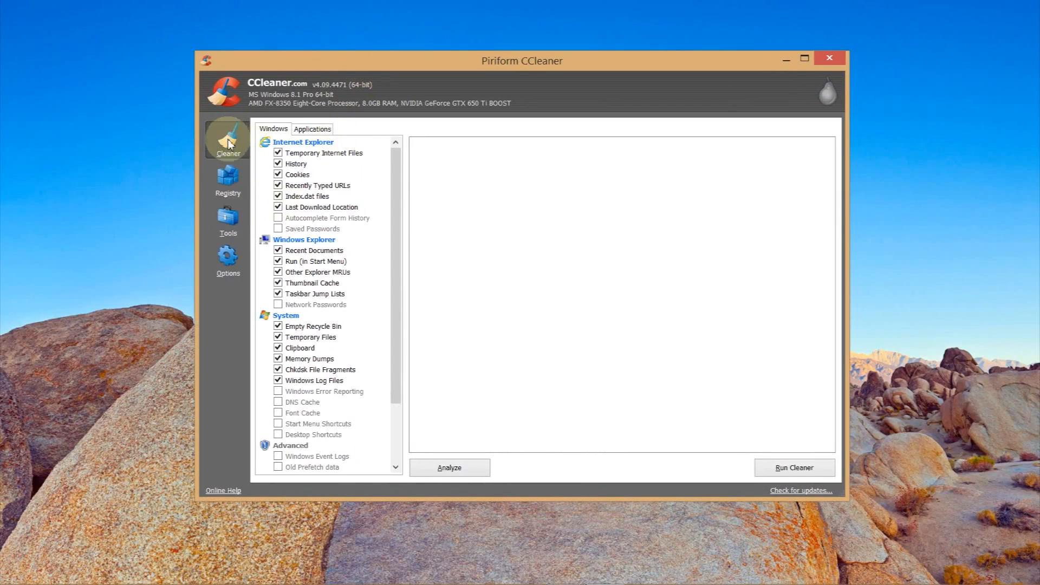
mouse_move(400, 234)
left_mouse_down()
mouse_move(399, 296)
mouse_move(399, 231)
left_mouse_up()
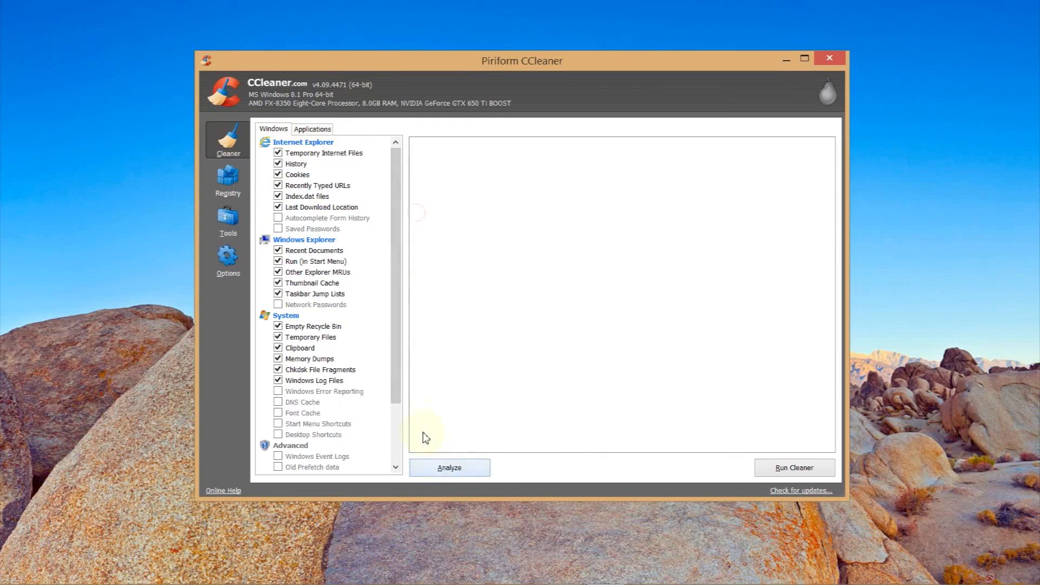
left_click(443, 467)
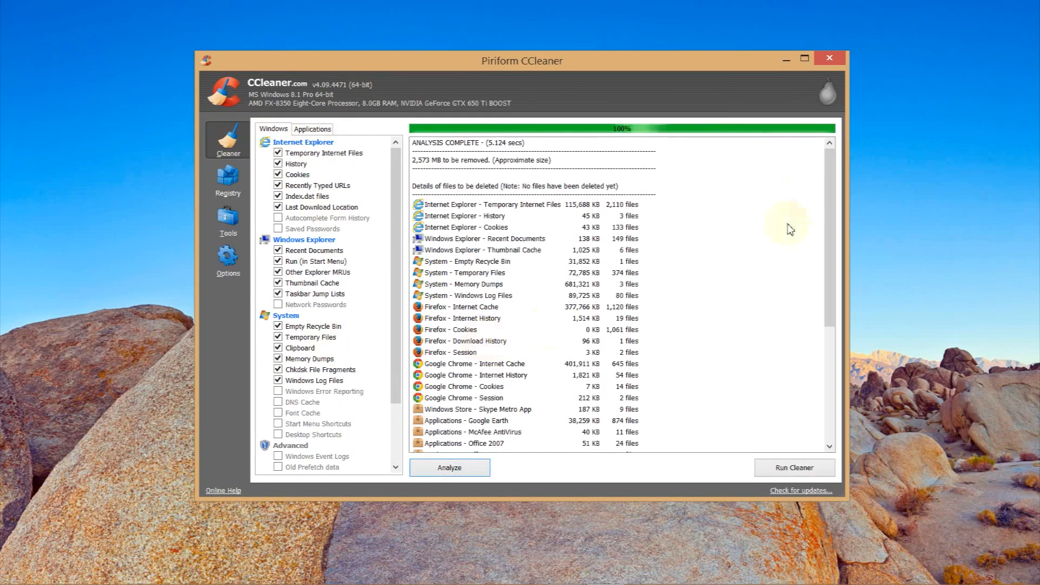
Examine the list of files found by the CCleaner analysis, including the Google Chrome cookies and Firefox cache and history entries.
left_click(471, 171)
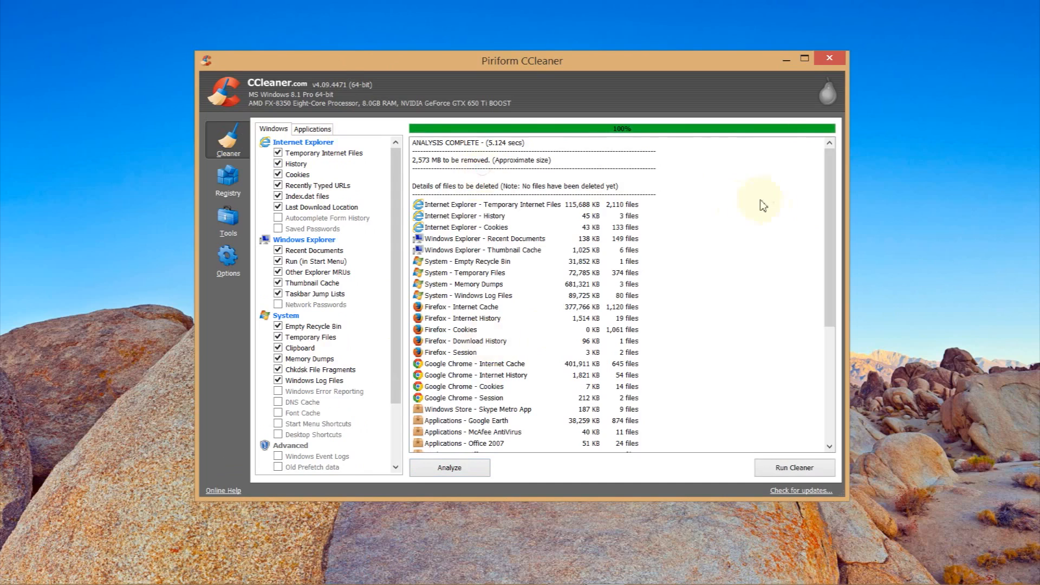
left_click_drag(829, 304, 829, 228)
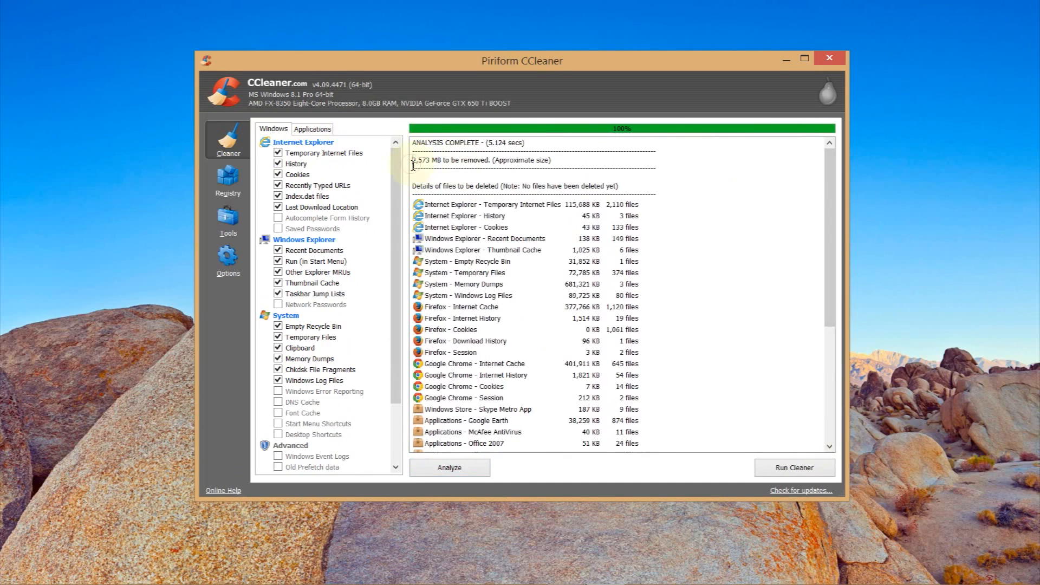
left_click_drag(829, 207, 699, 360)
left_click_drag(821, 327, 823, 211)
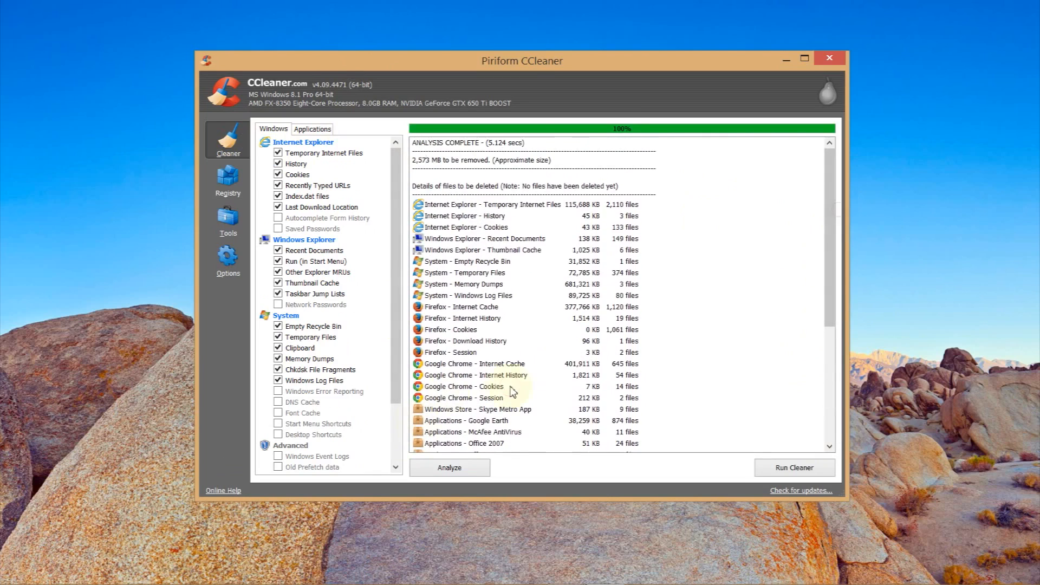
left_click(450, 386)
left_click(470, 307)
left_click(509, 319)
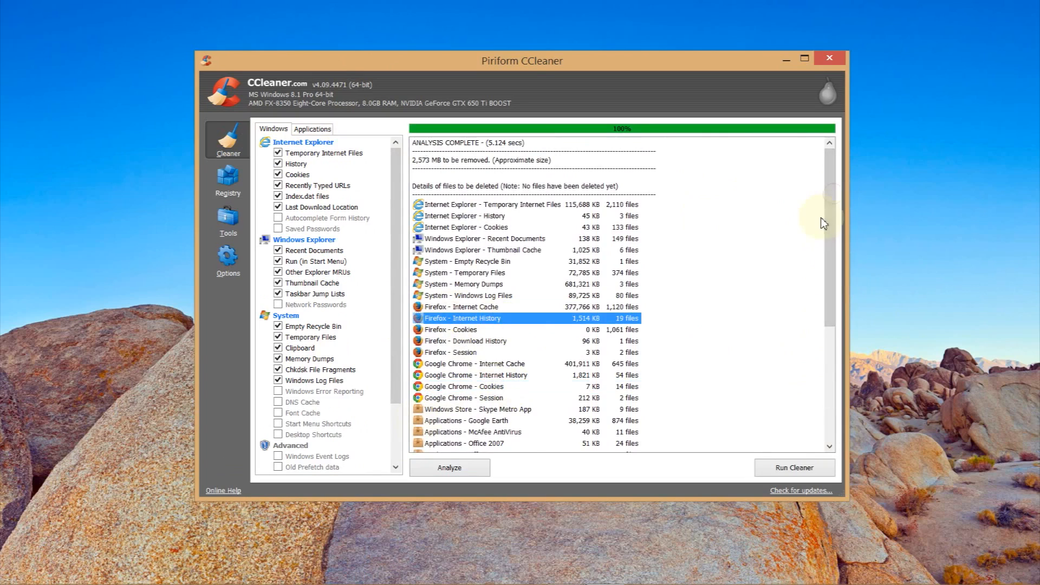
Run the cleaner on the analyzed files and confirm their permanent deletion.
left_click(832, 193)
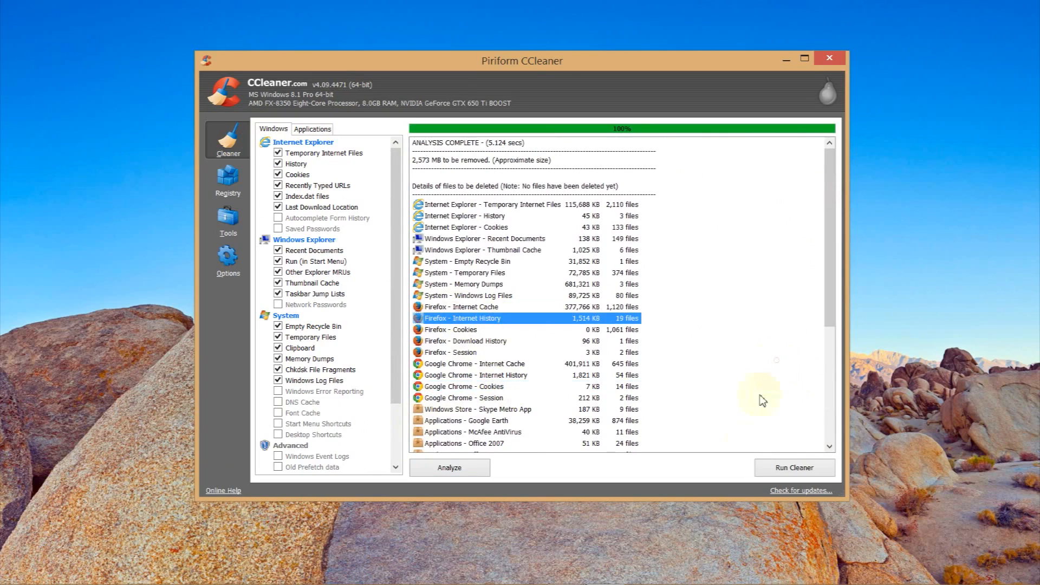
left_click(800, 470)
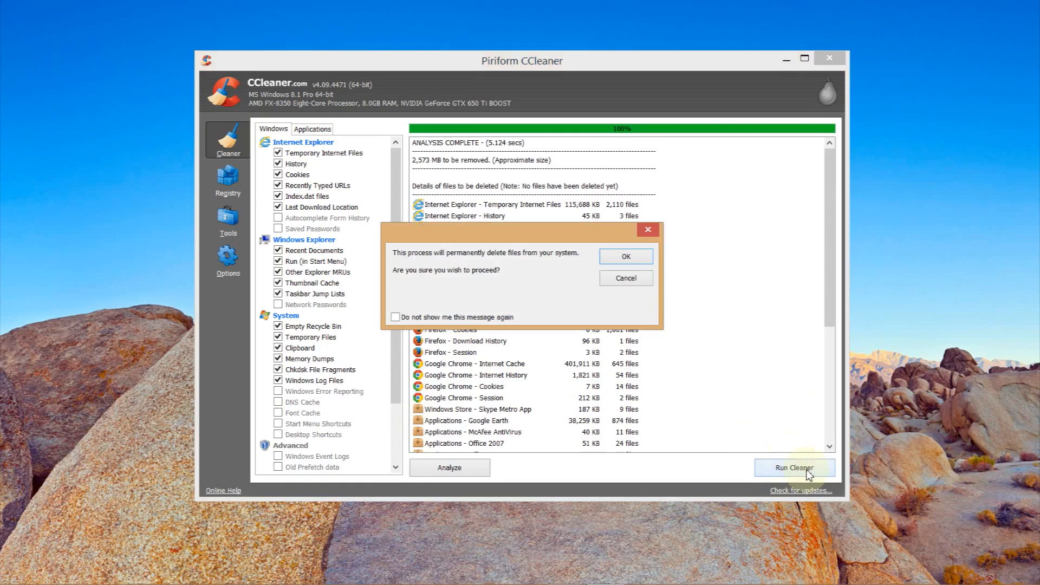
left_click(626, 259)
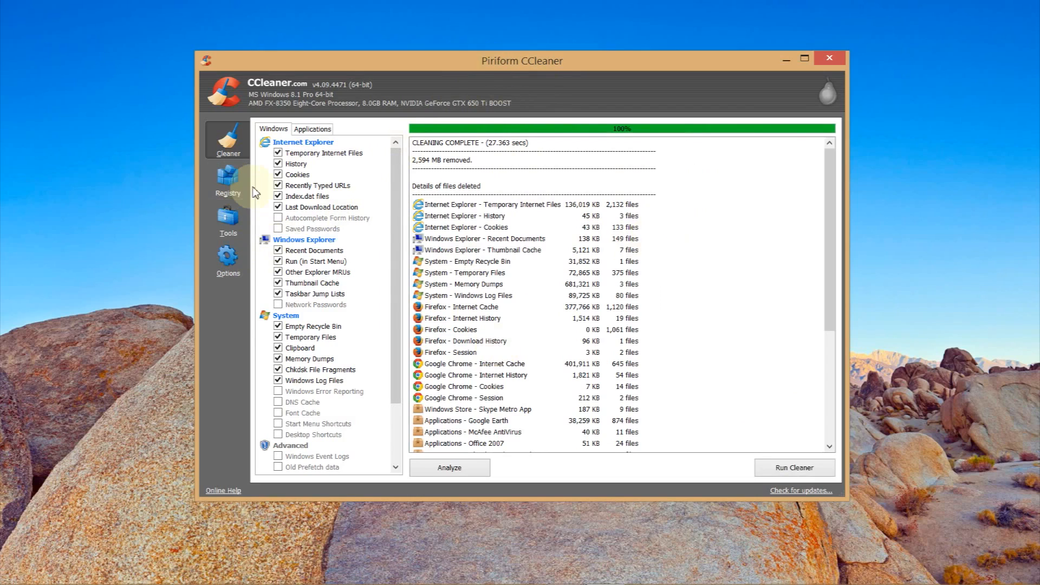
Scan the registry for issues with all Registry Cleaner categories checked, and look over the resulting list.
left_click(233, 194)
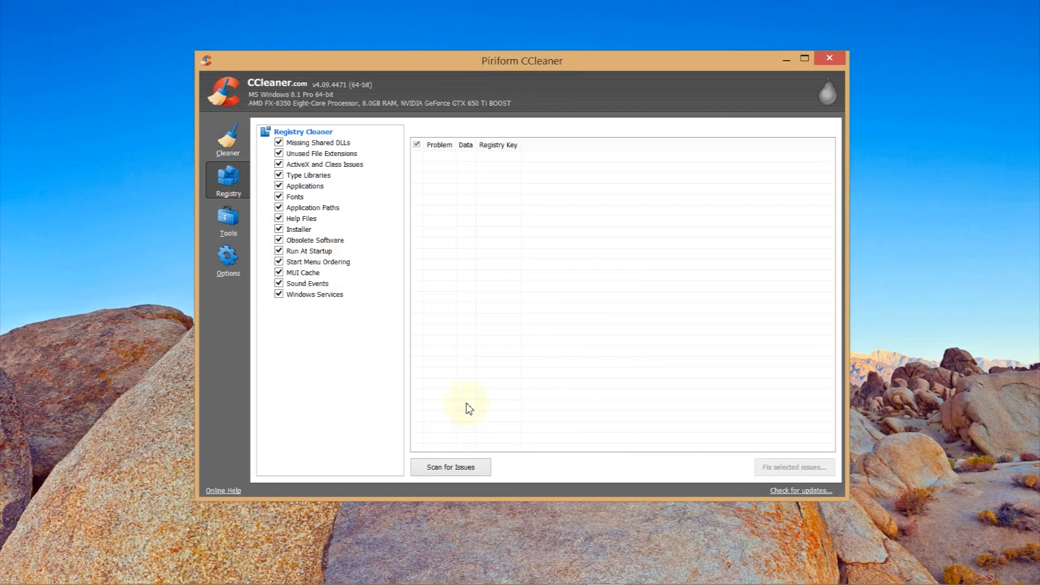
left_click(441, 467)
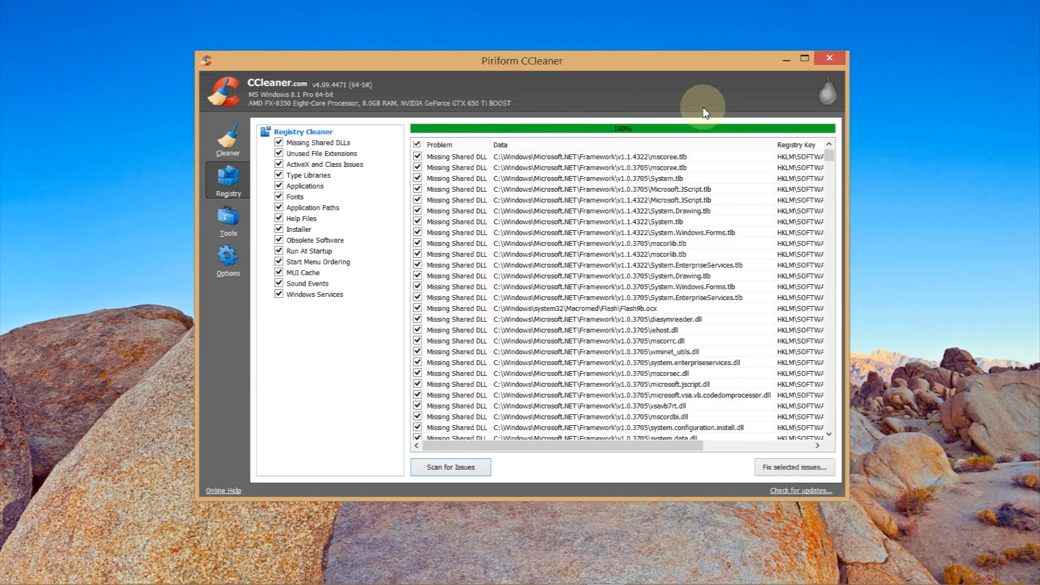
left_click_drag(833, 163, 832, 130)
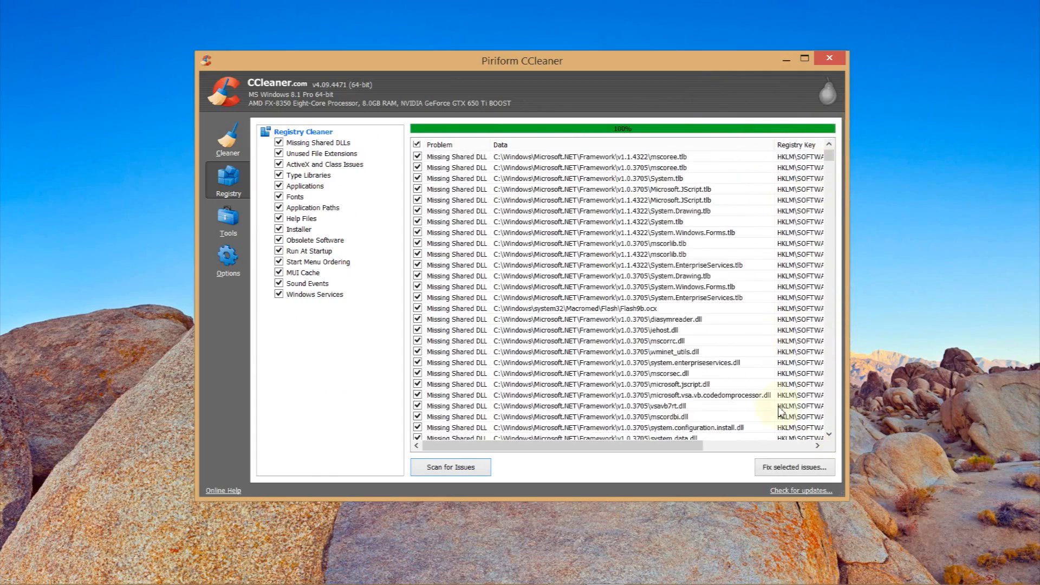
Start fixing the selected registry issues and save a registry backup named Backup-2013,12,20 in the SkyDrive Documents folder.
left_click(774, 469)
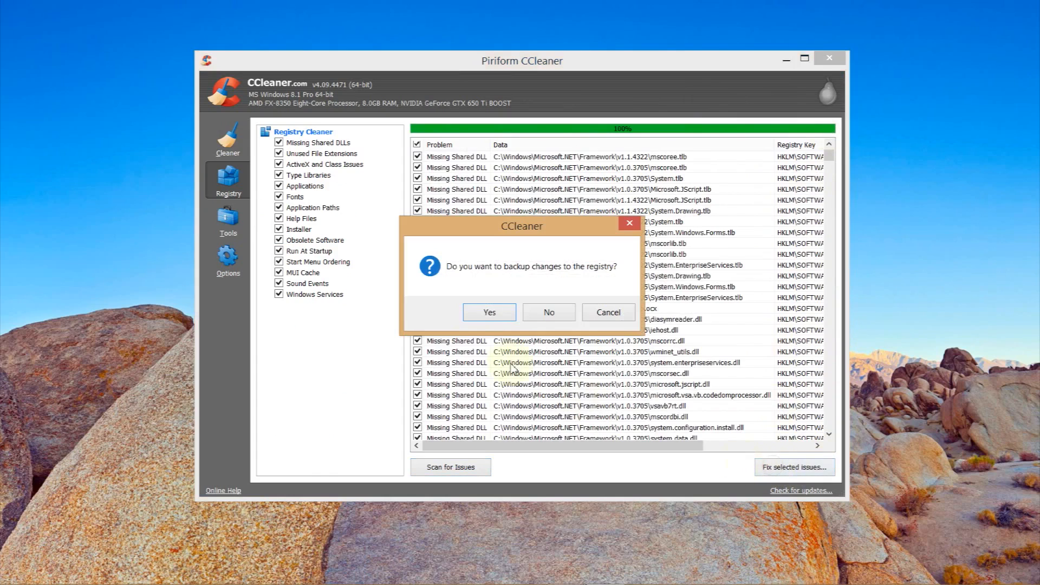
left_click(502, 318)
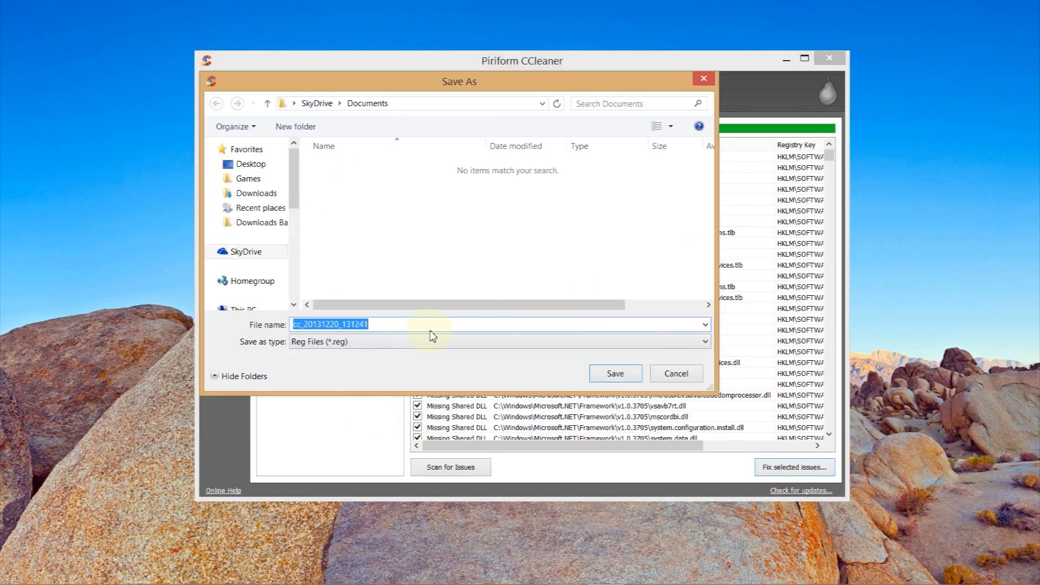
key("BackSpace")
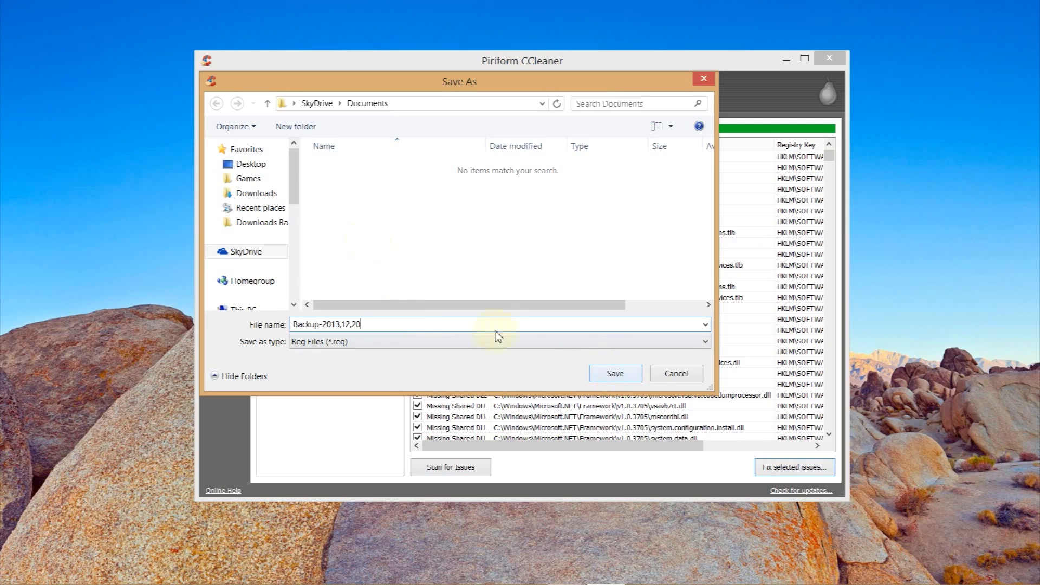
left_click(621, 374)
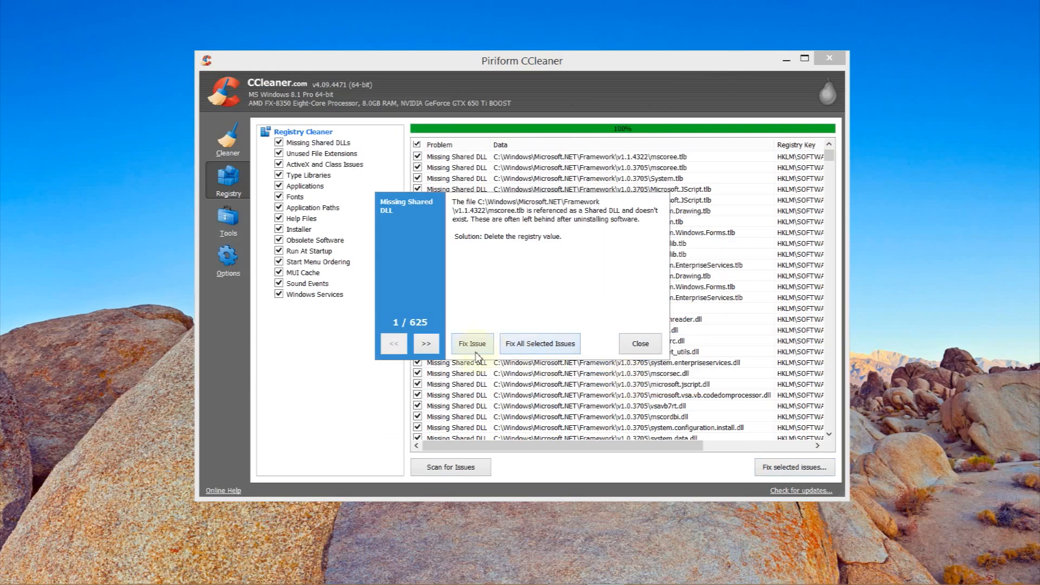
Fix all selected registry issues at once and close the issue details dialog.
left_click(521, 351)
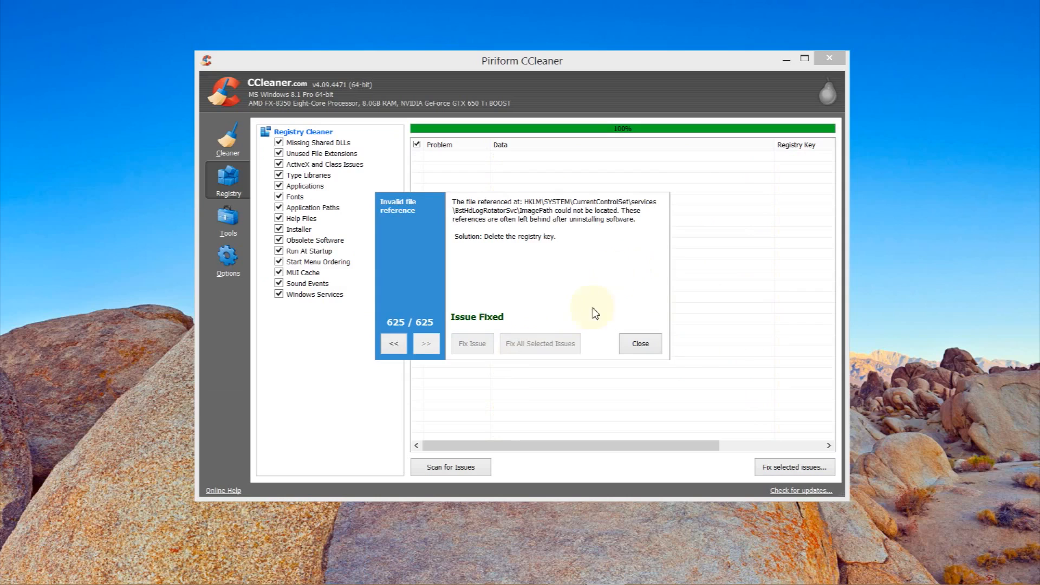
left_click_drag(498, 242, 557, 281)
left_click(500, 240)
left_click(640, 344)
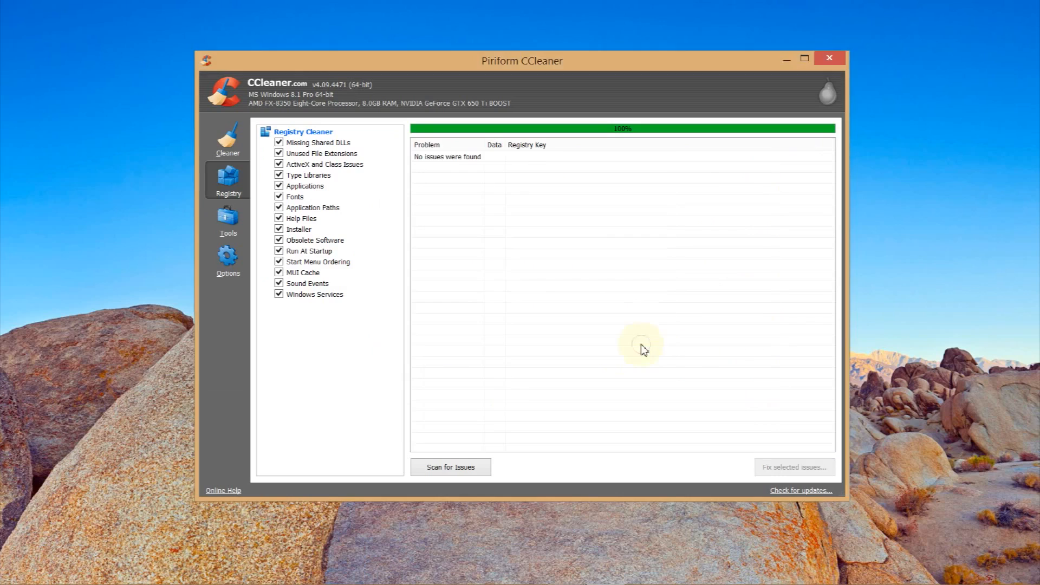
Look through the installed programs available to uninstall and the Windows startup entries, including DAEMON Tools Lite and AvastUI.exe.
left_click(230, 222)
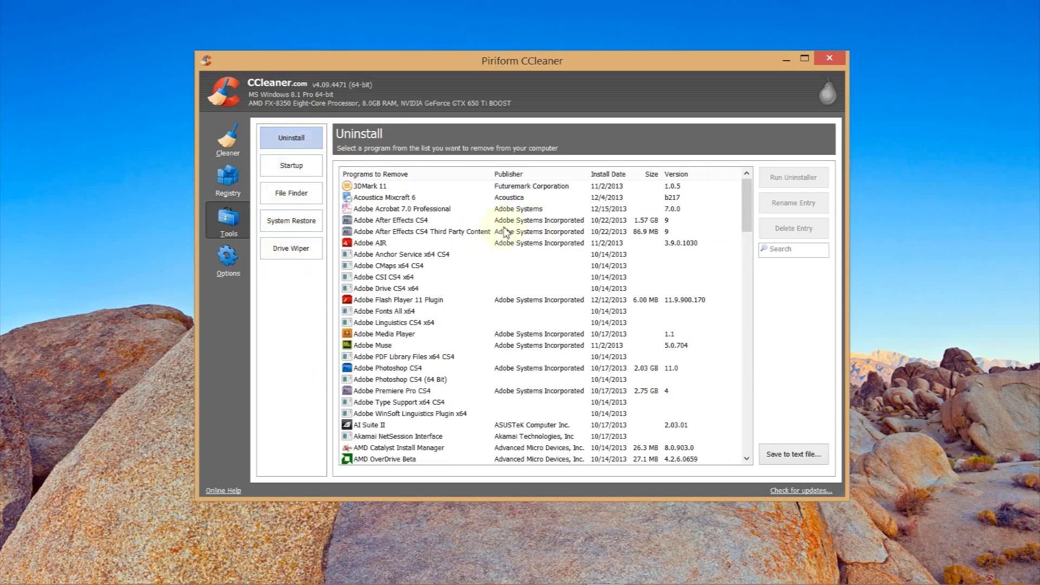
left_click_drag(749, 215, 758, 187)
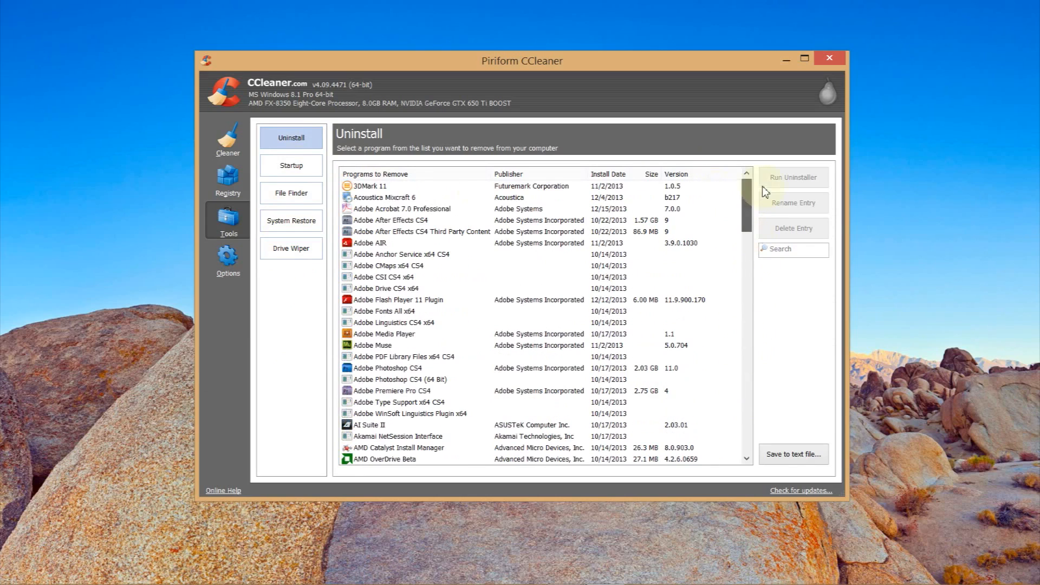
left_click(298, 171)
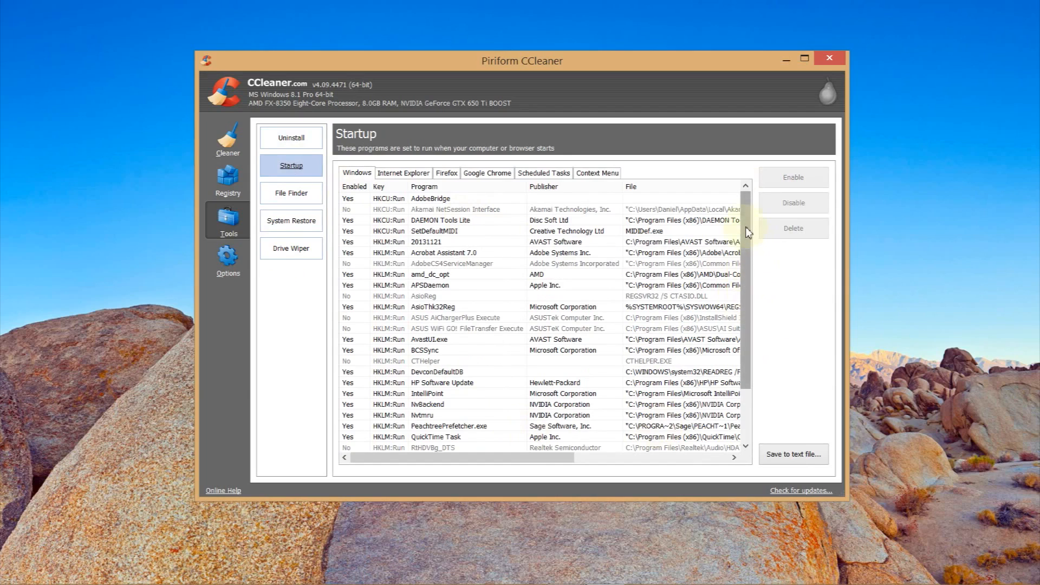
left_click_drag(748, 227, 747, 203)
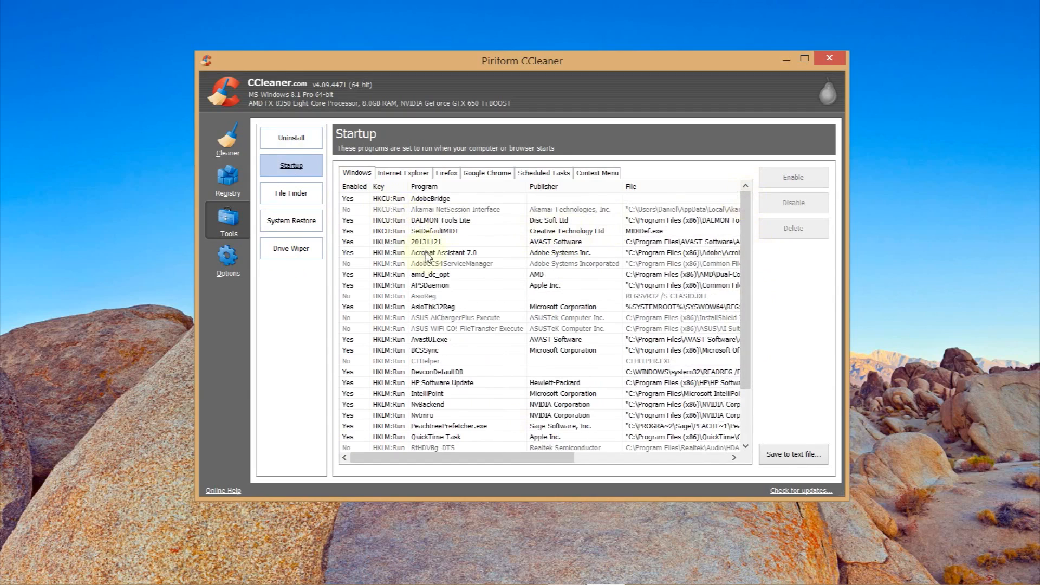
left_click(380, 253)
left_click(470, 242)
left_click(430, 232)
left_click(458, 221)
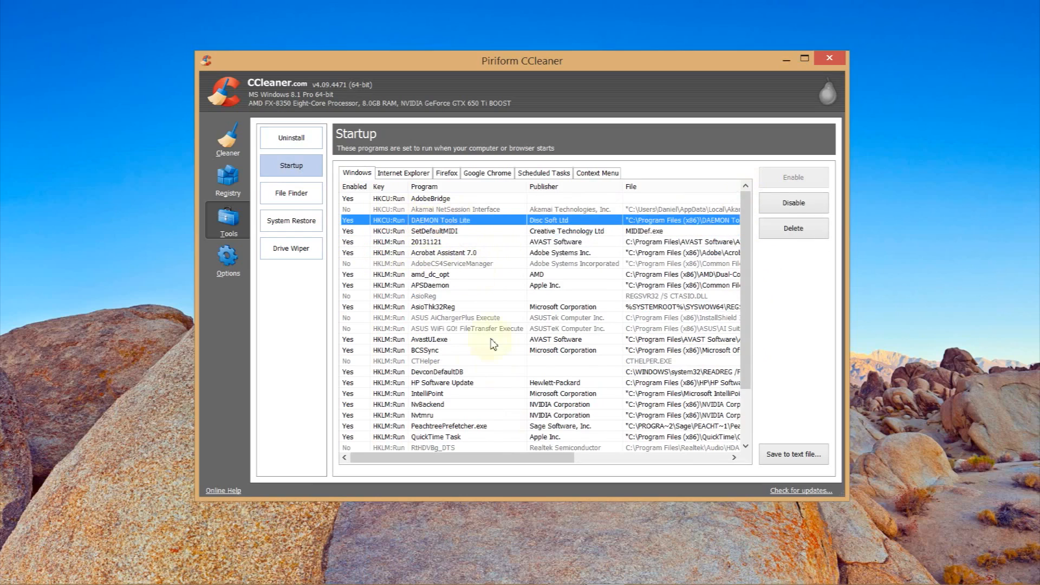
left_click(448, 341)
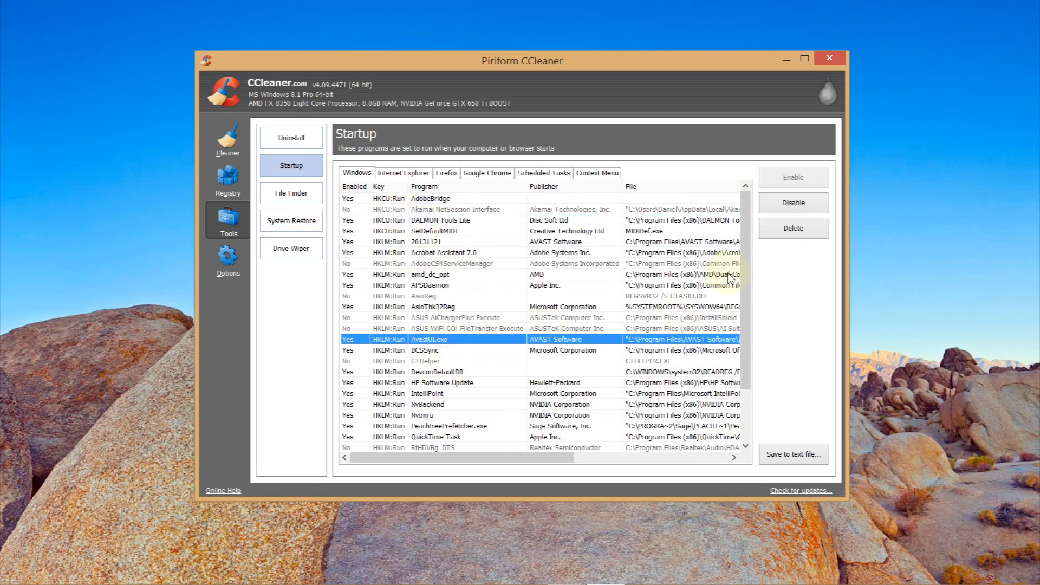
Disable the OneNote 2010 Screen Clipper entry in the Windows startup list and reselect it after reviewing the list.
scroll(717, 354, "down", 2)
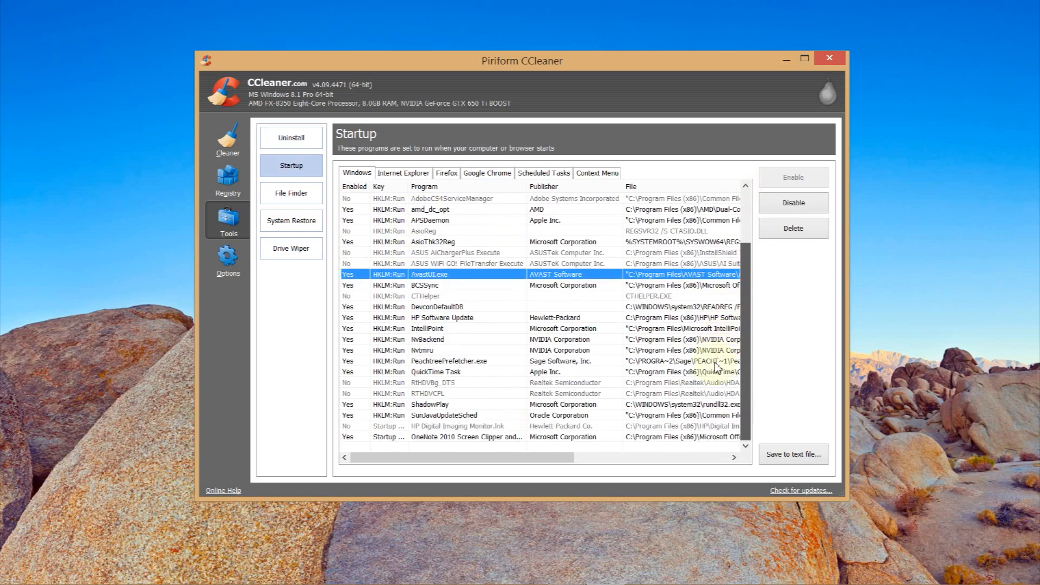
left_click(428, 437)
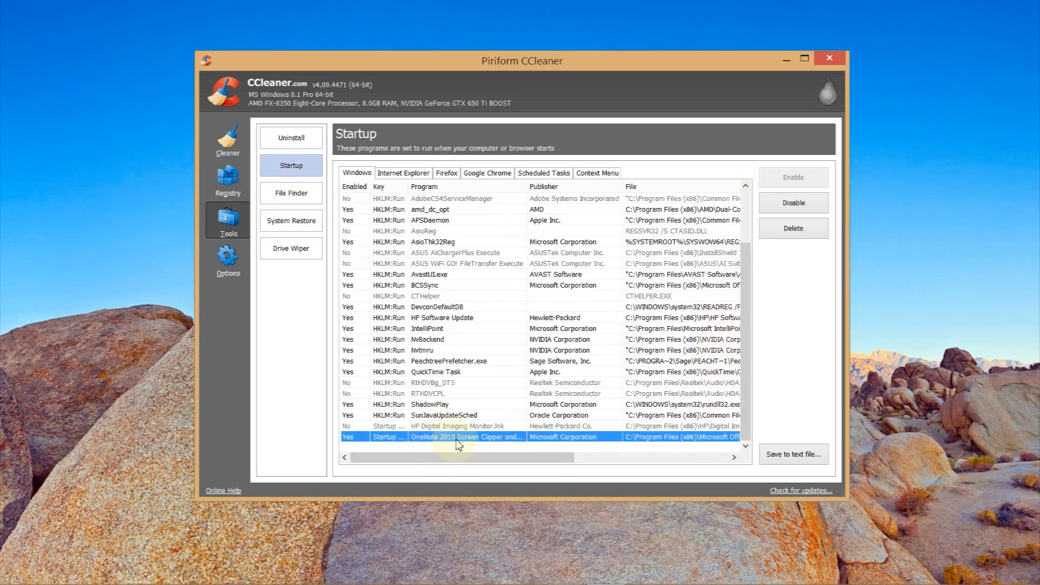
left_click(799, 211)
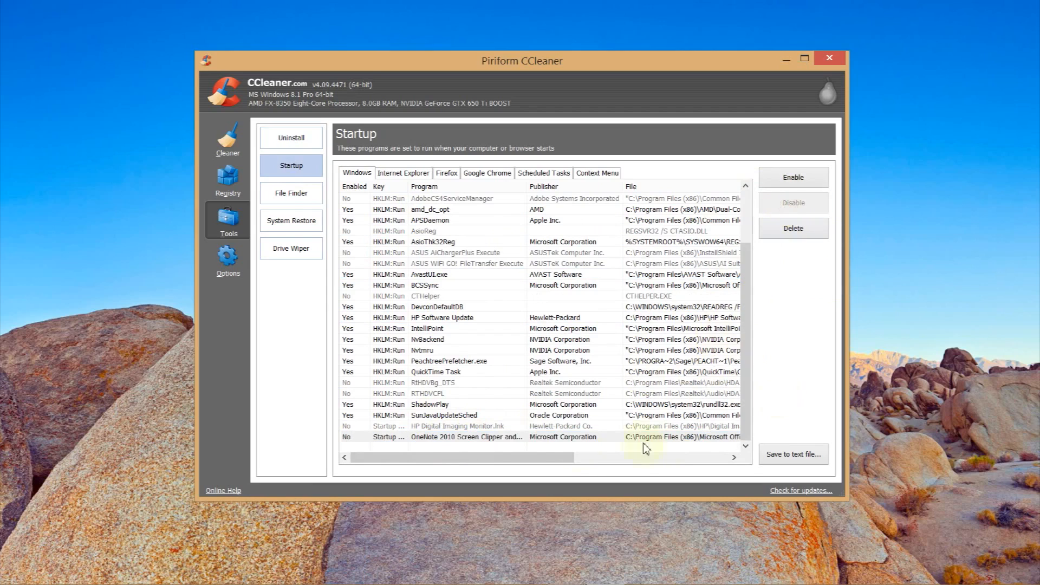
scroll(744, 401, "up", 2)
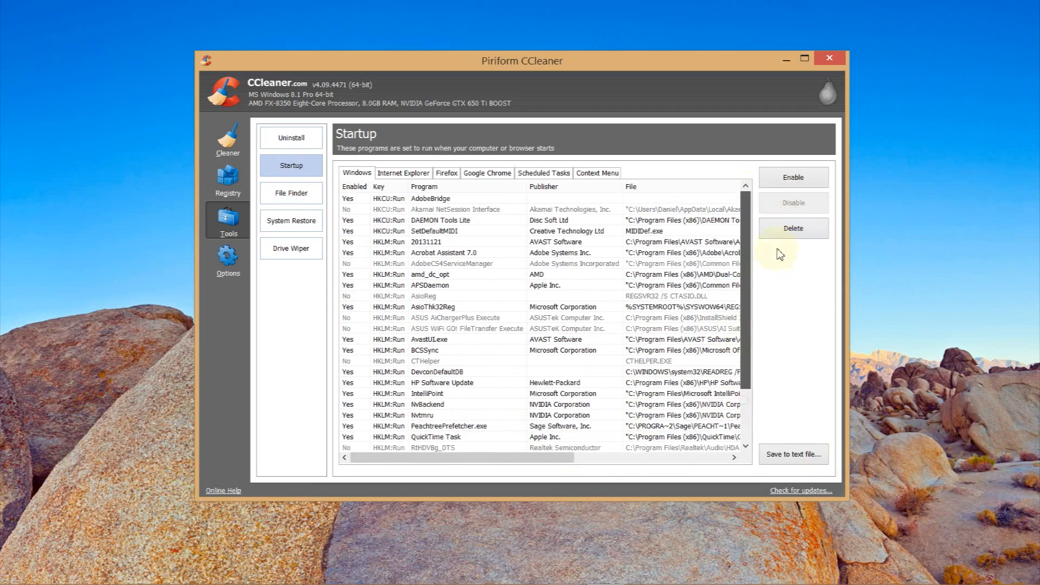
scroll(747, 209, "down", 2)
left_click(473, 438)
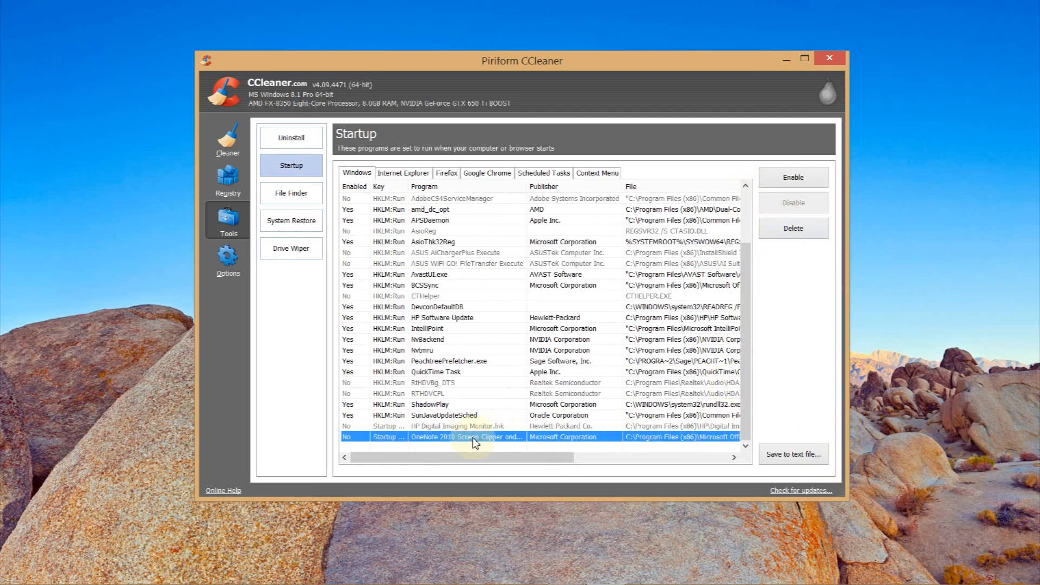